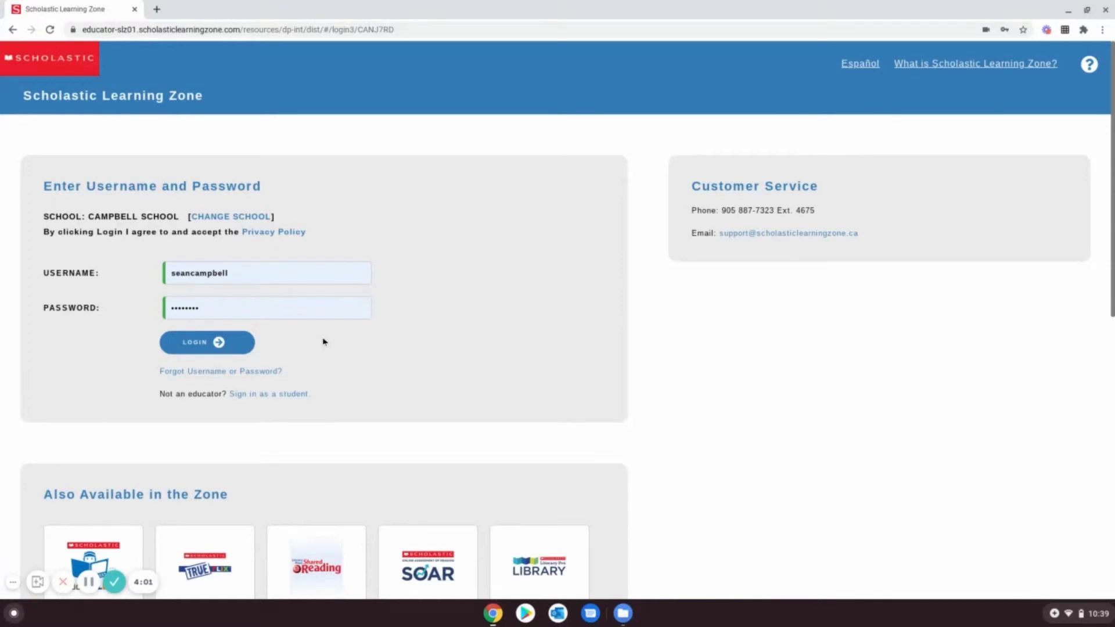
Log in to the educator account with the prefilled credentials and open user management for the school.
click(206, 344)
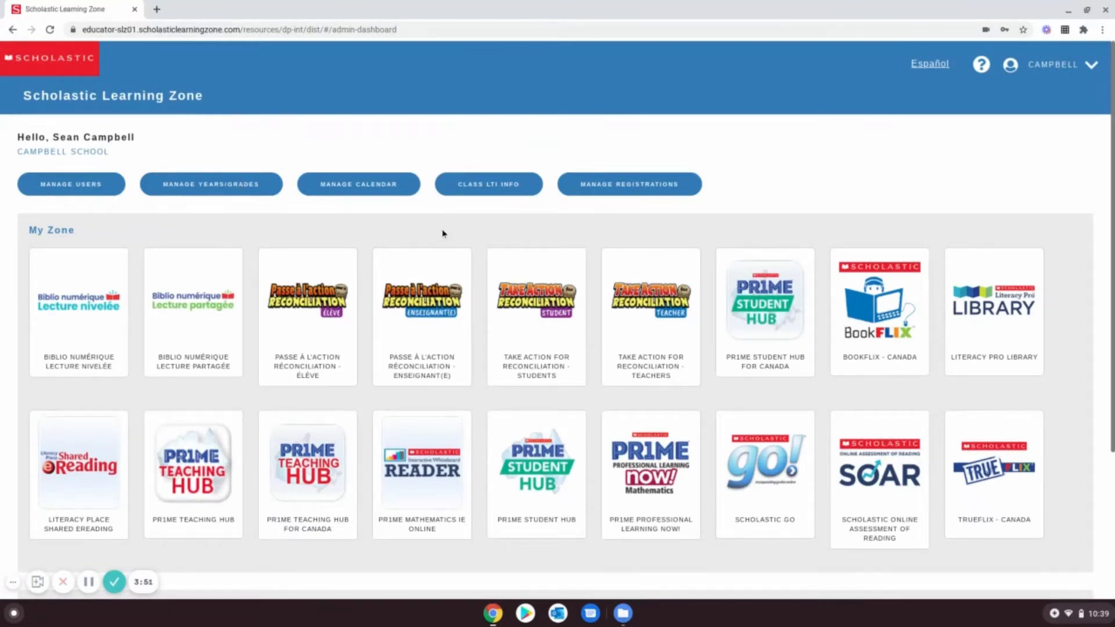
click(87, 190)
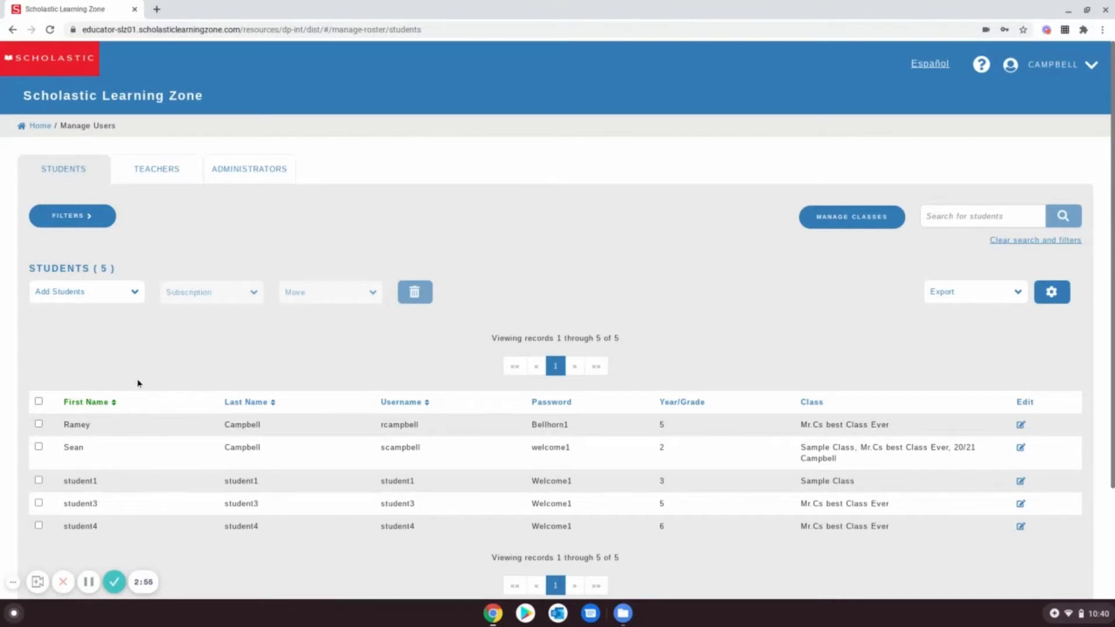
Open the student CSV import page and examine the sample table, column instructions and grade codes.
click(136, 292)
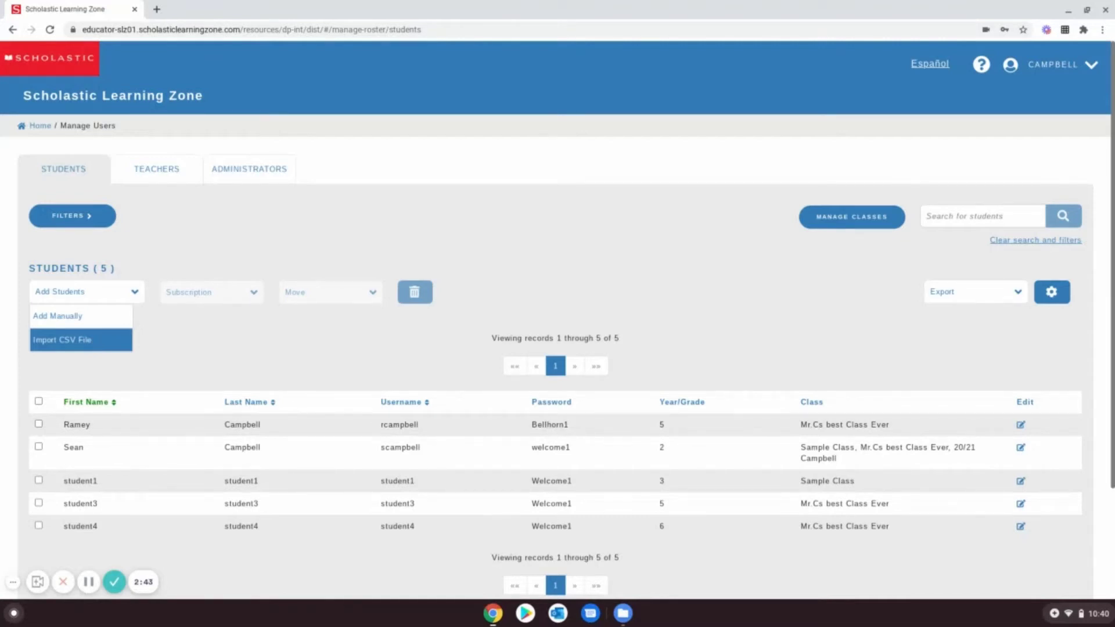
click(83, 342)
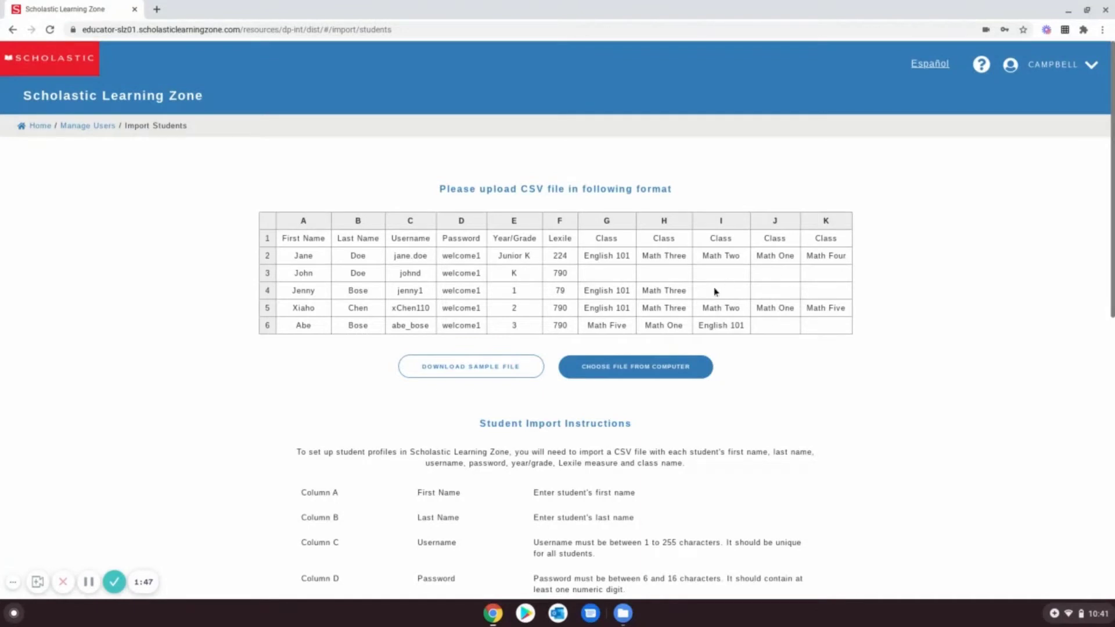
scroll(254, 479, down, 5)
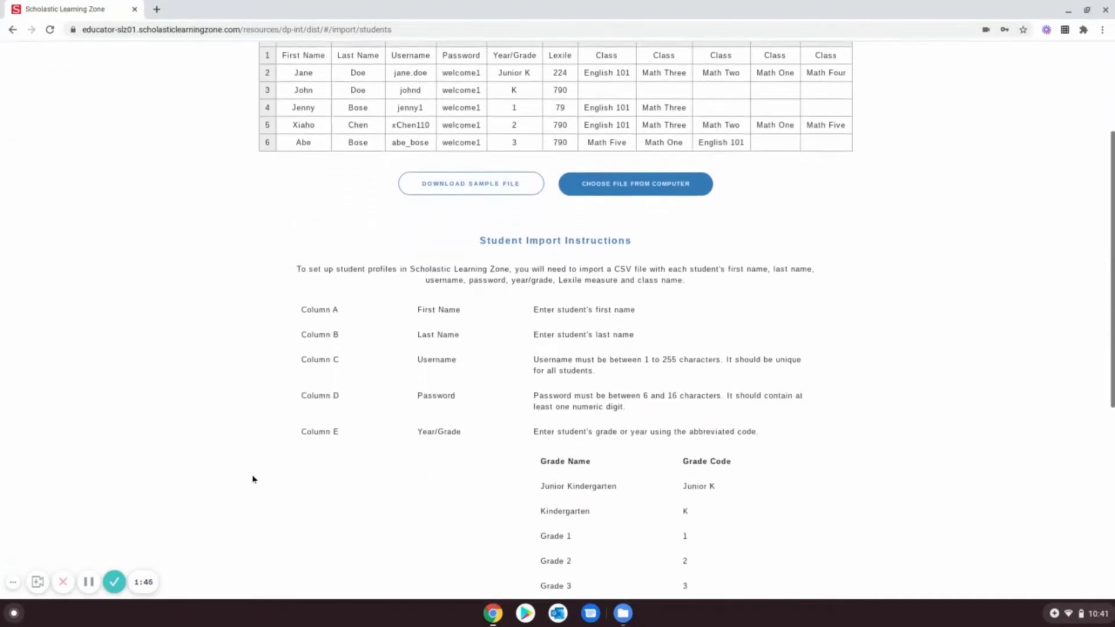
scroll(254, 479, down, 3)
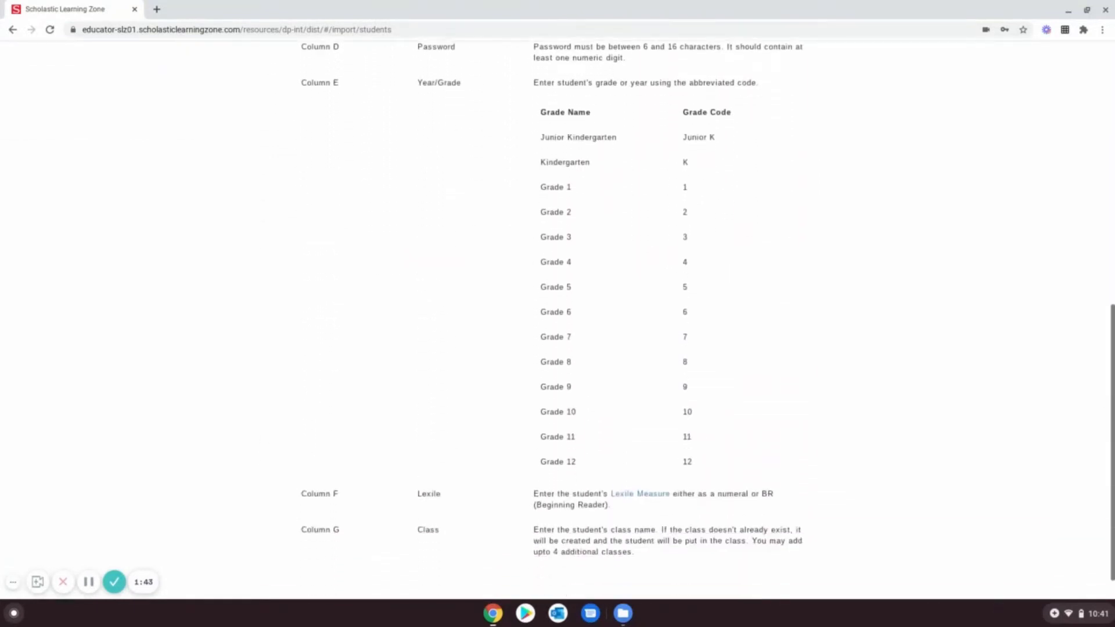
scroll(392, 444, up, 8)
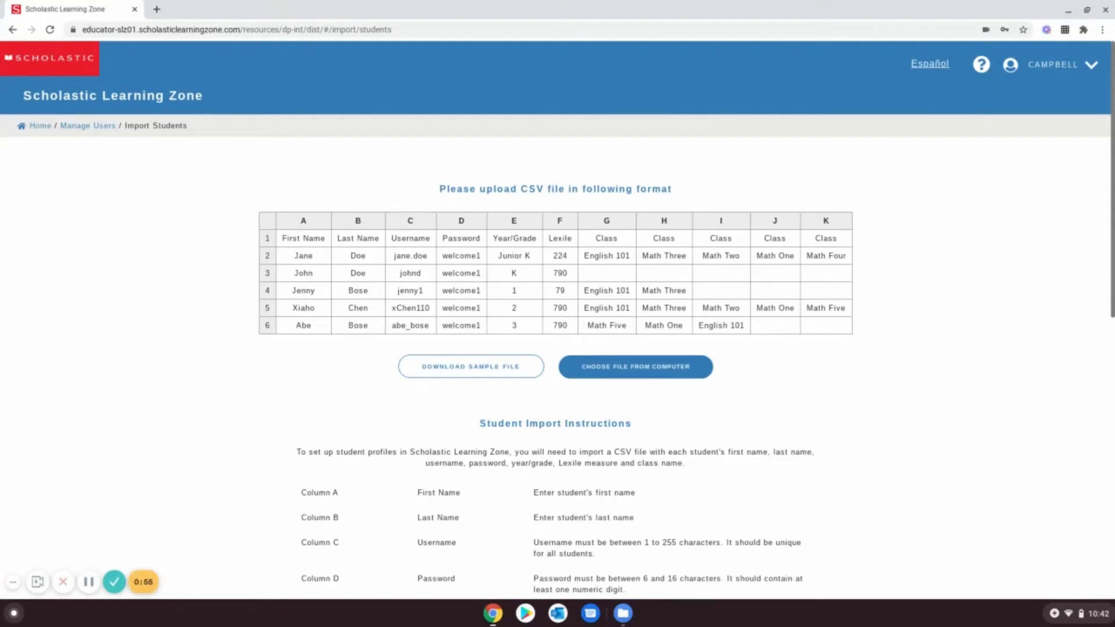
Fill in a new class using the suggested teacher's name in class management, and dismiss the form without adding it.
click(84, 127)
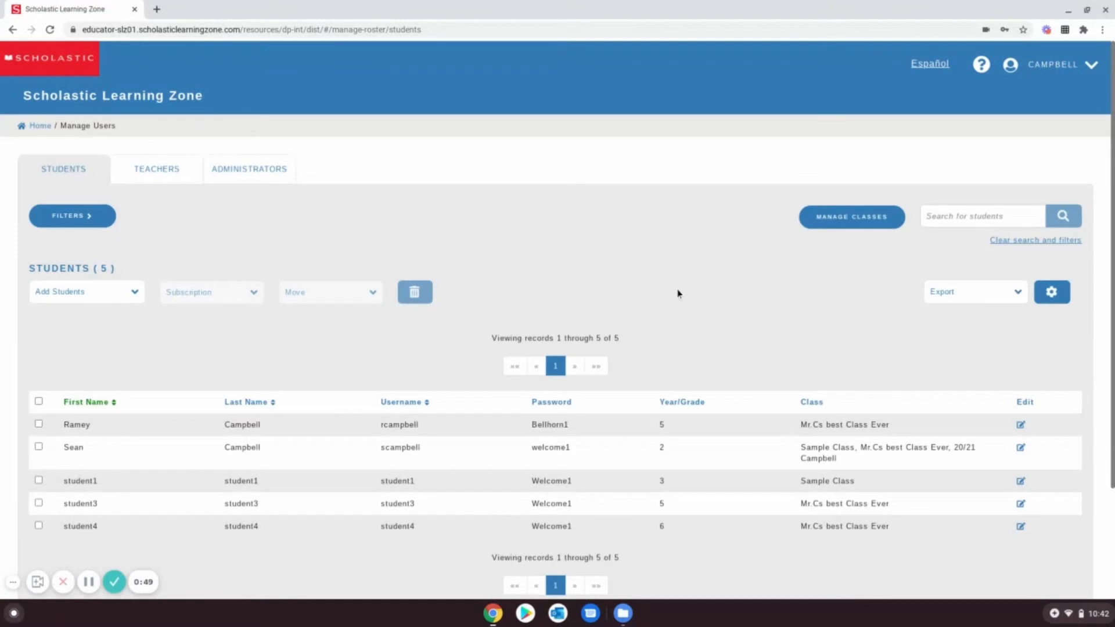
click(847, 225)
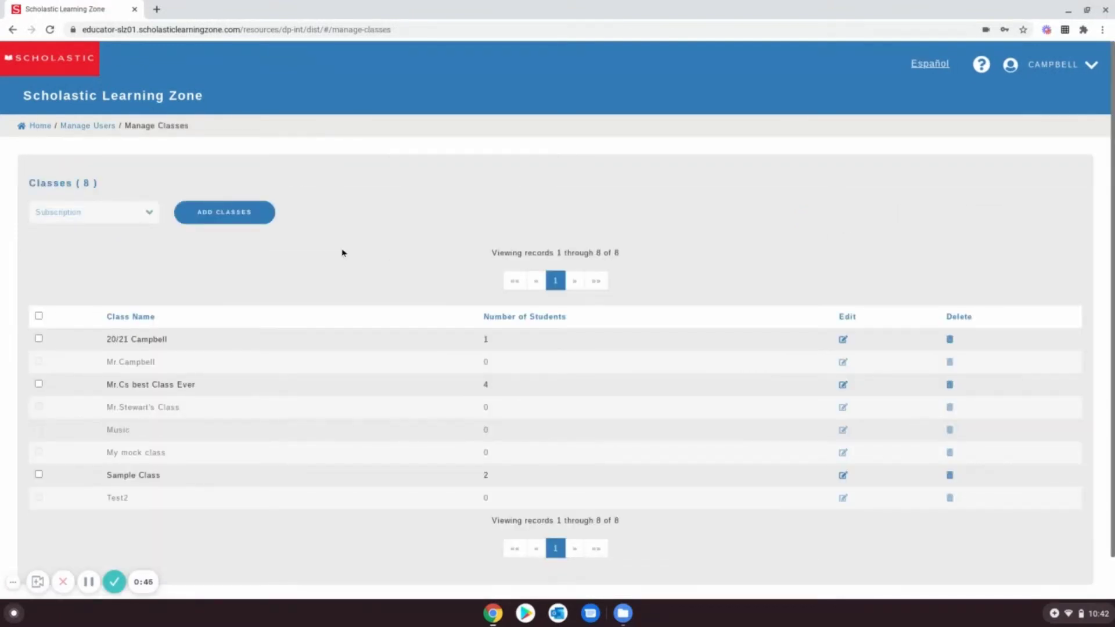
click(232, 212)
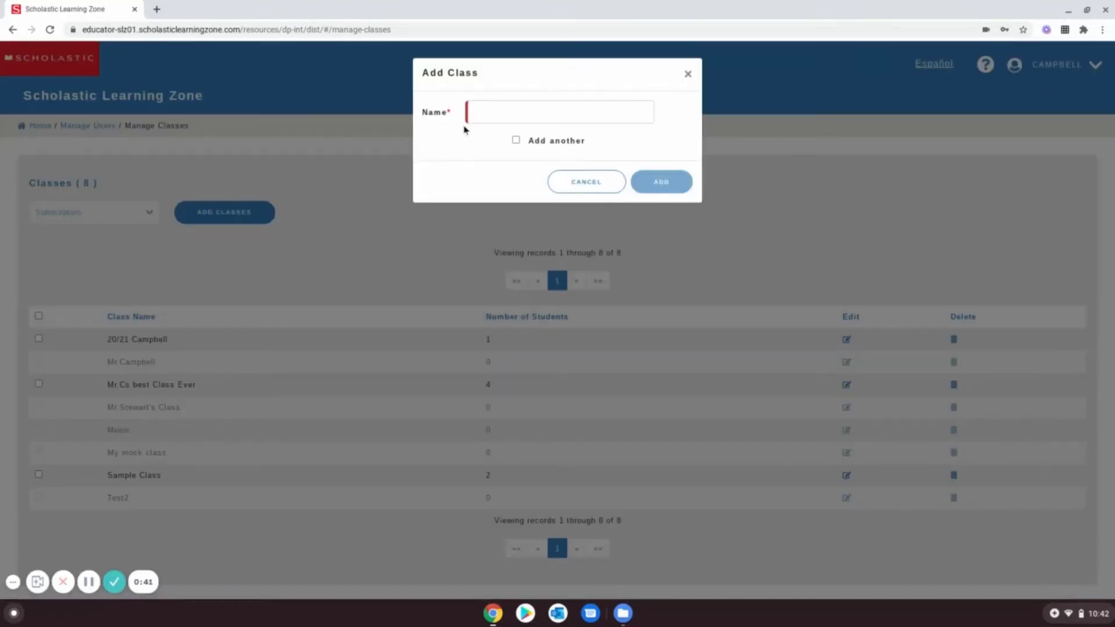
click(488, 110)
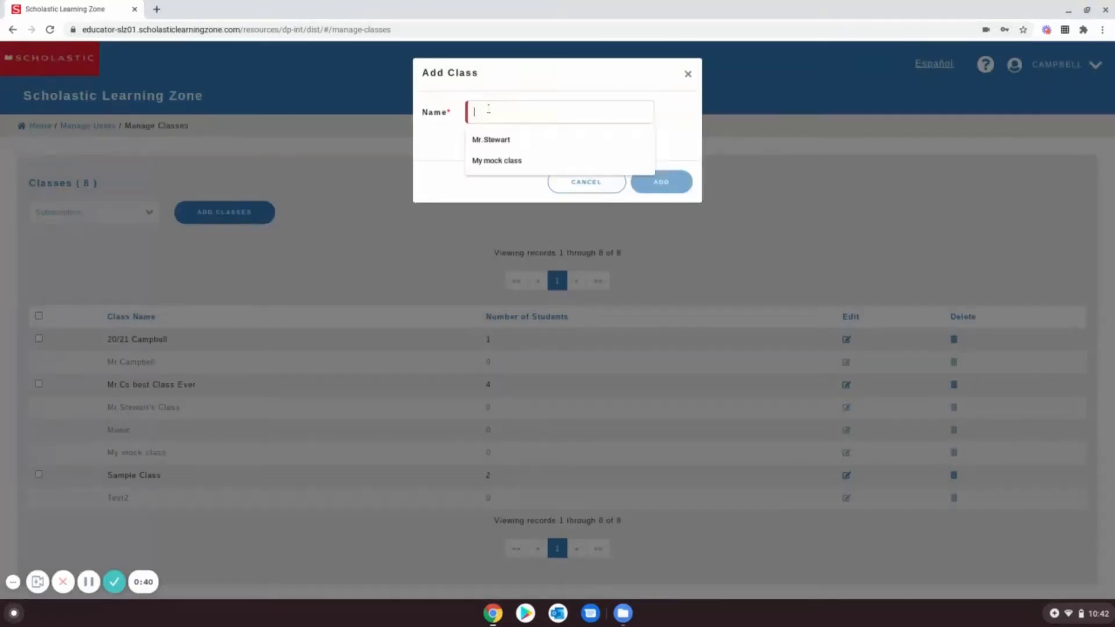
click(495, 139)
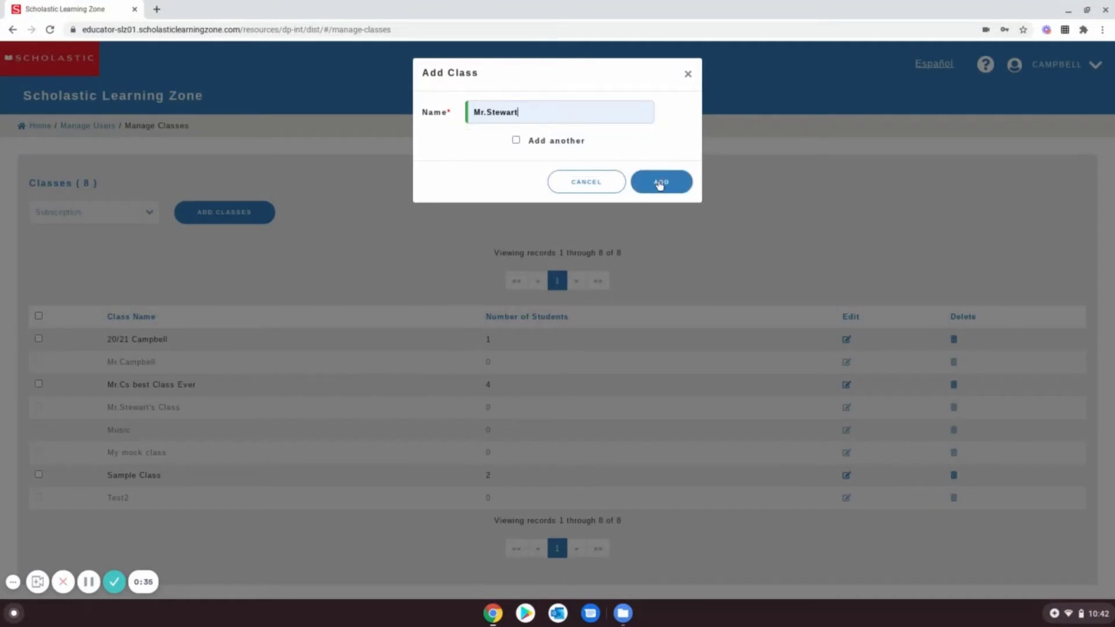
click(688, 74)
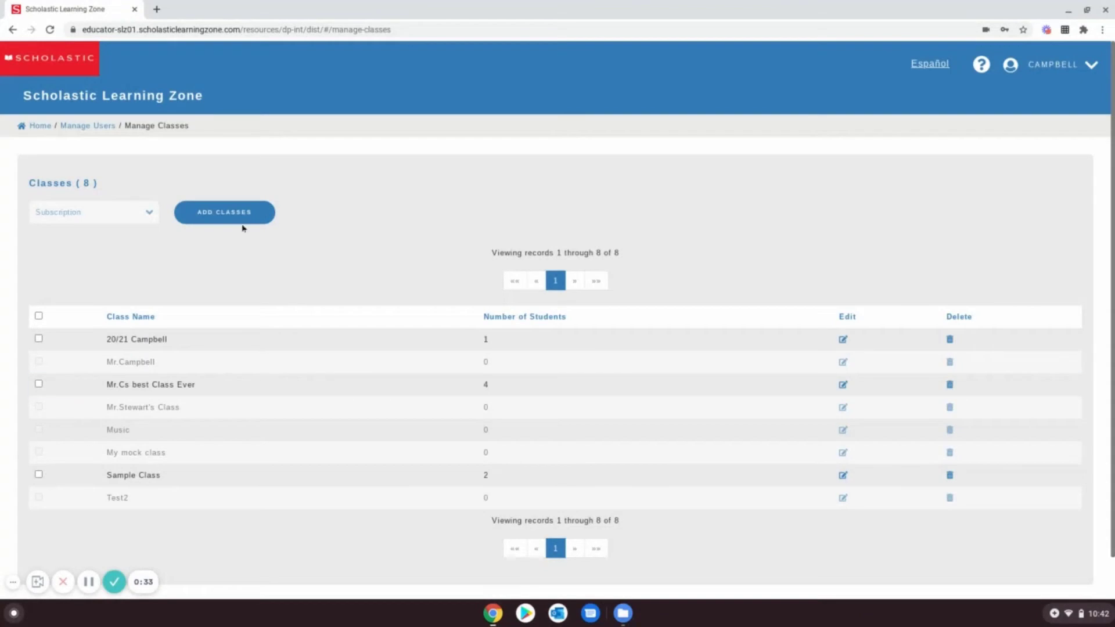
Start adding a student manually and assign the second listed class in the form.
click(80, 127)
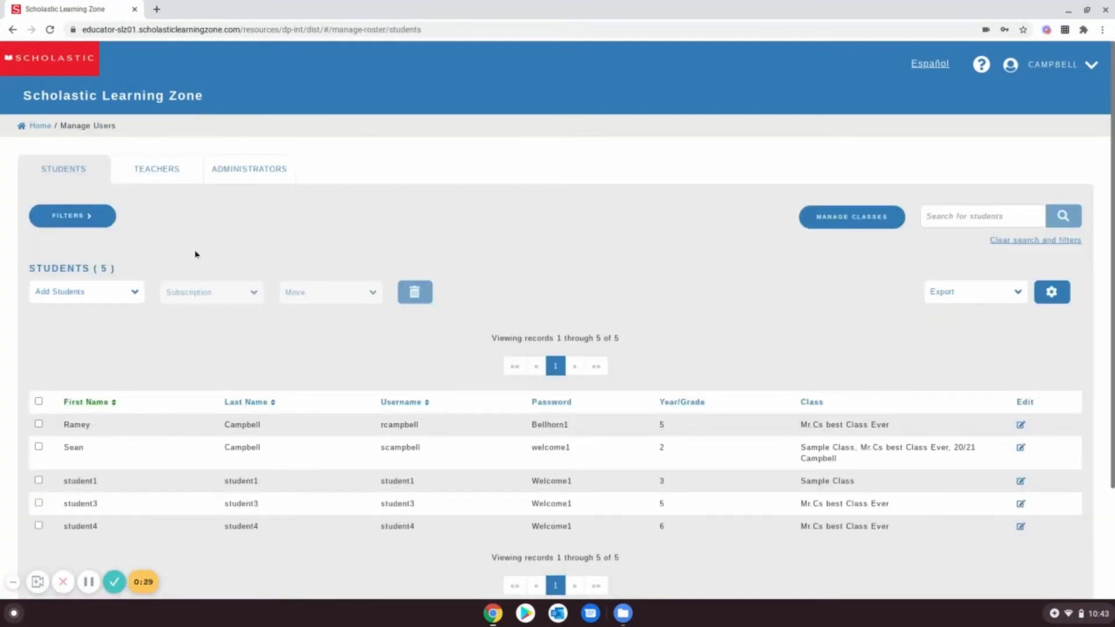
click(135, 293)
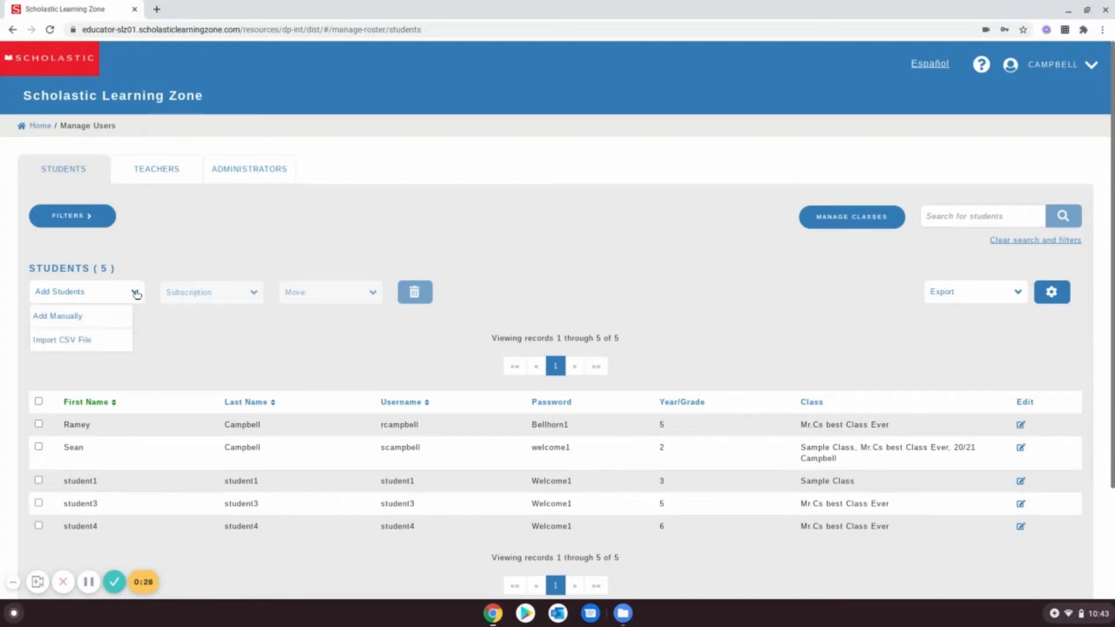
click(100, 319)
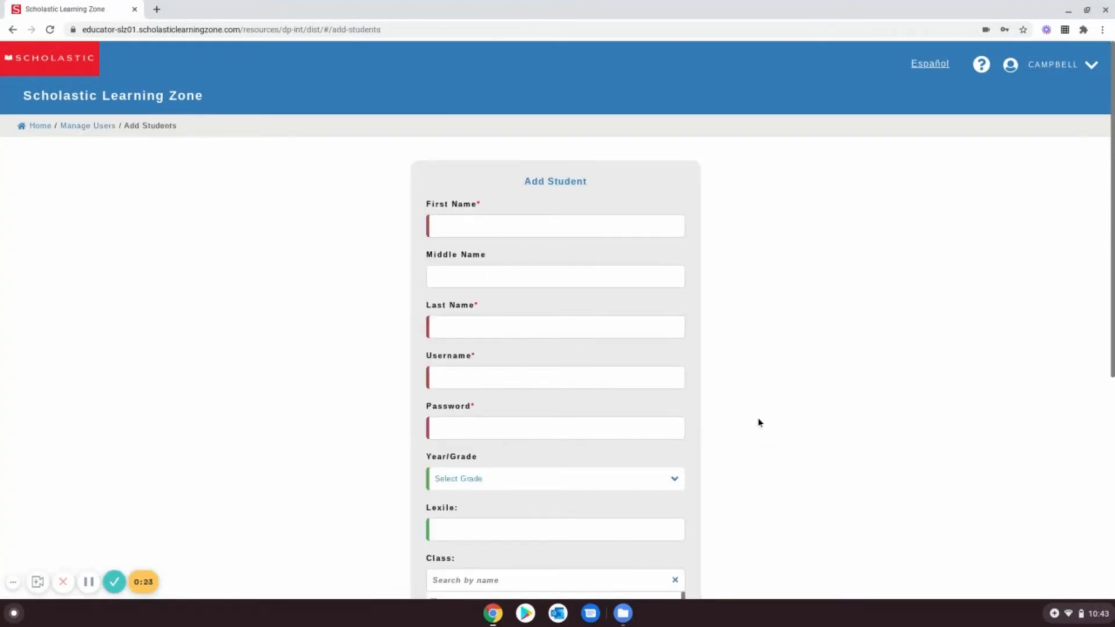
scroll(769, 423, down, 5)
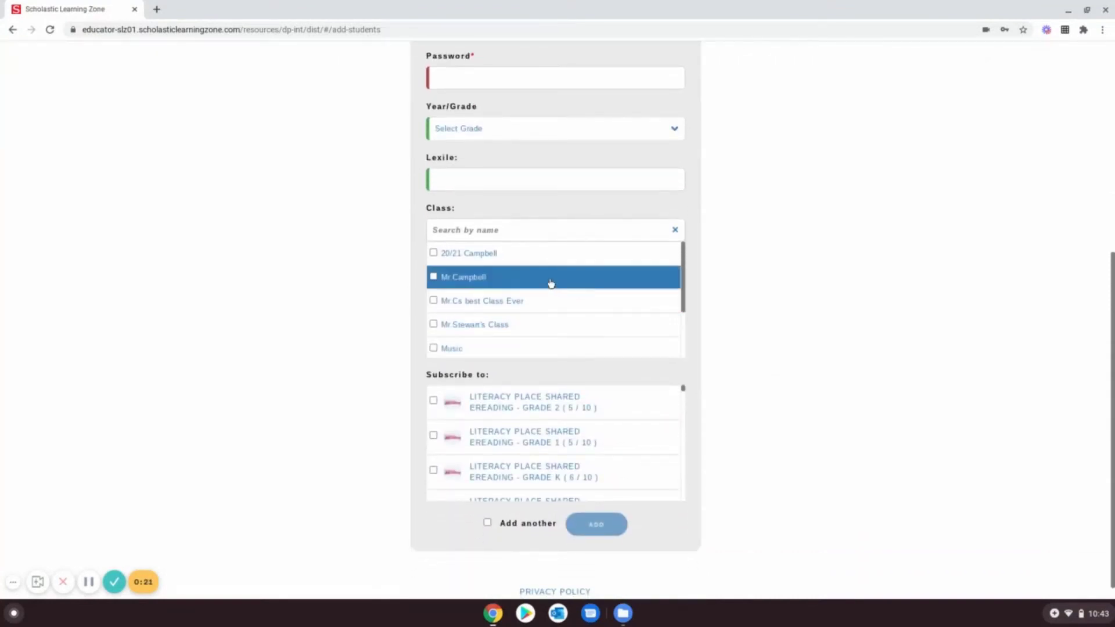
scroll(551, 283, up, 2)
scroll(552, 351, down, 1)
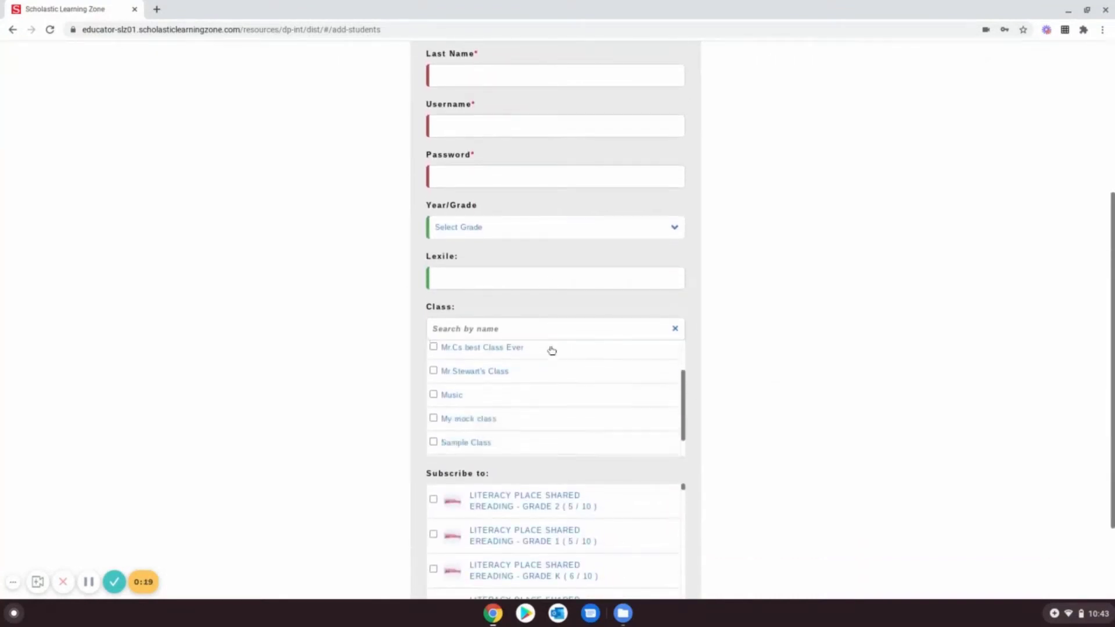
scroll(552, 351, up, 2)
click(434, 376)
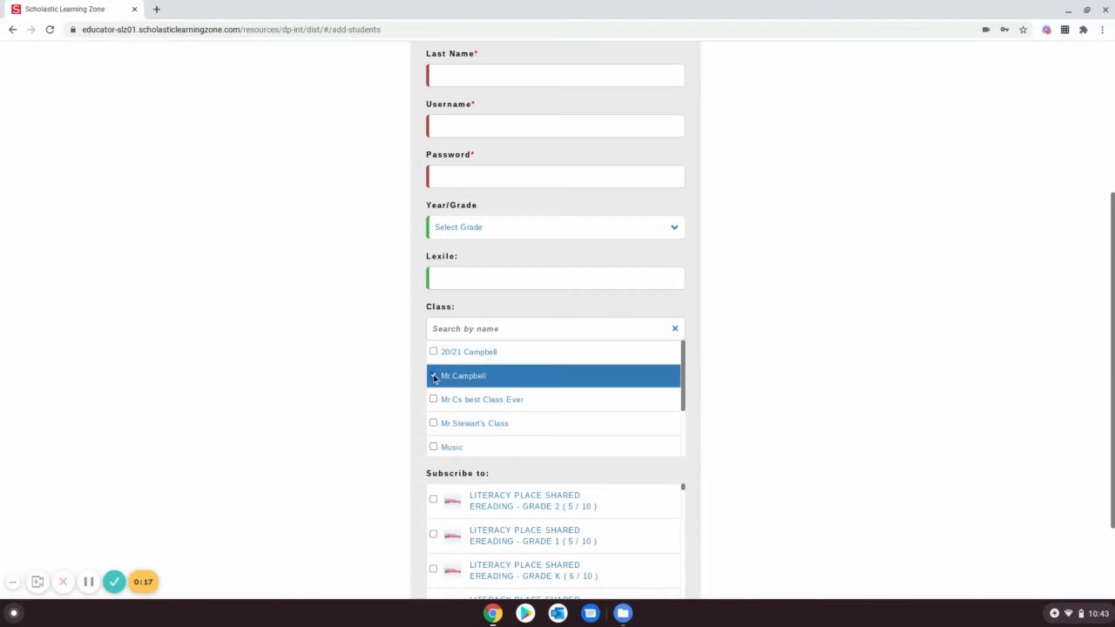
Choose the Literacy Pro Library - US subscription for the new student.
scroll(746, 417, down, 2)
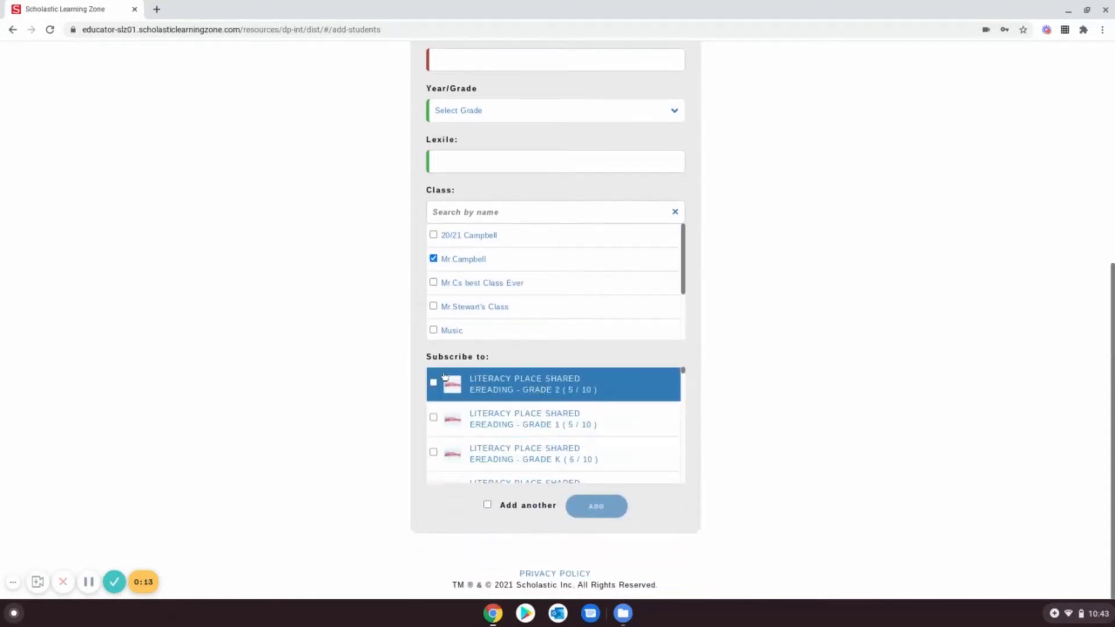
scroll(505, 401, down, 4)
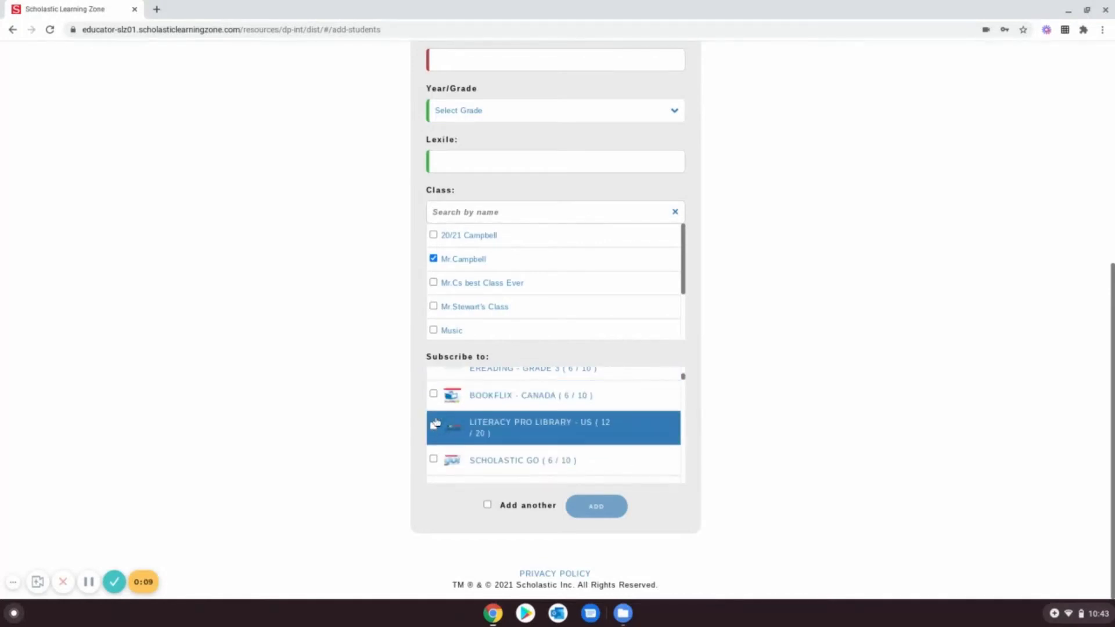
click(433, 428)
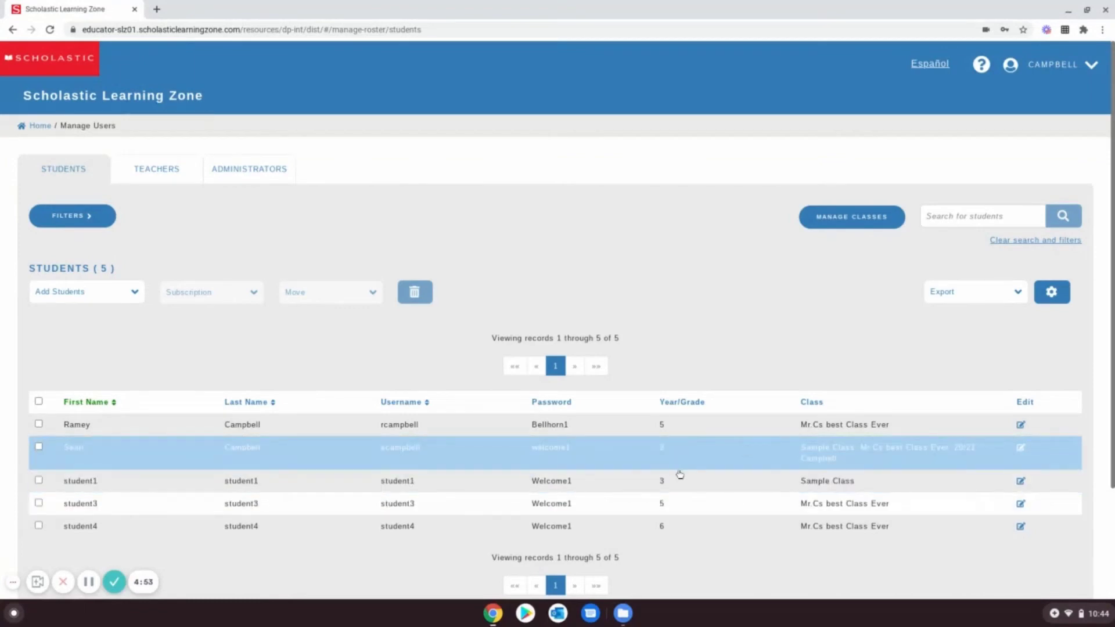
Select all students and start subscribing them to Literacy Pro Library - US, closing the product selection without subscribing.
scroll(687, 477, down, 1)
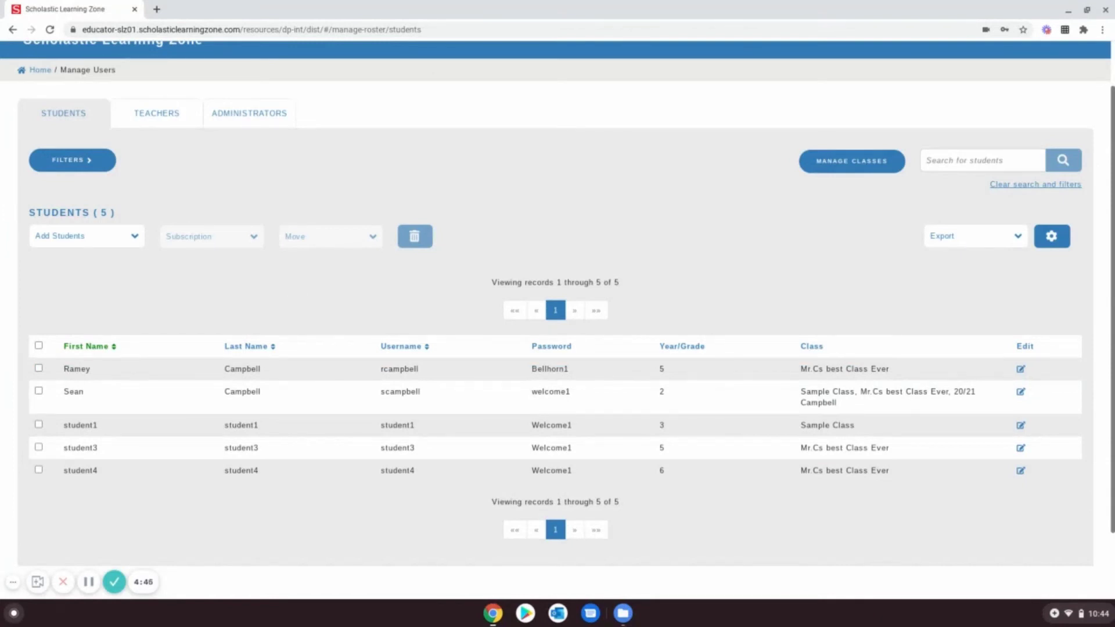
click(39, 346)
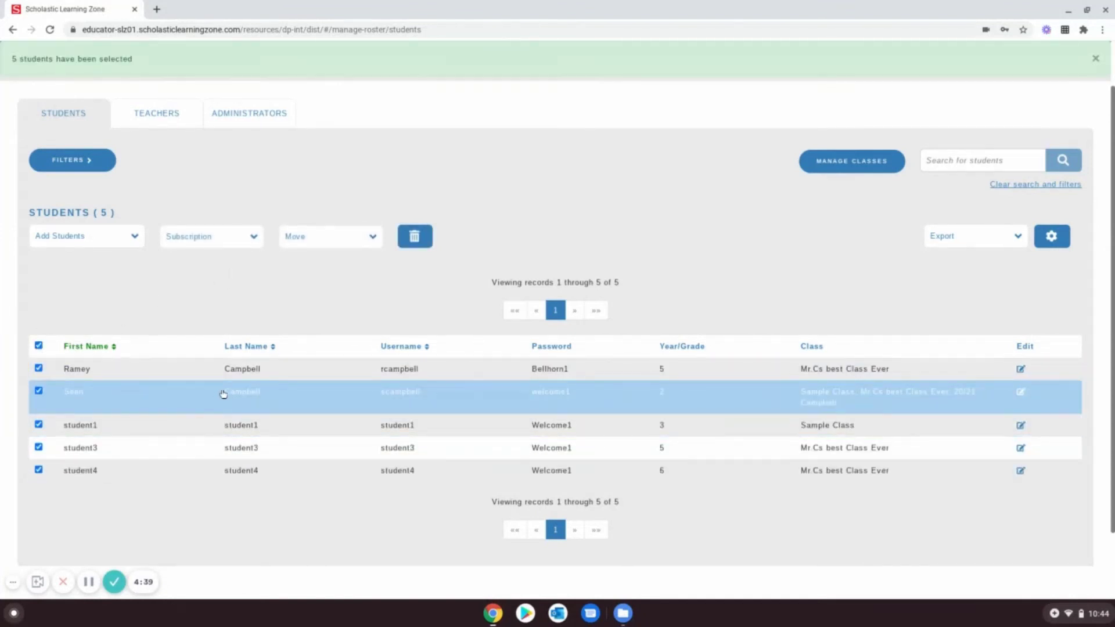
click(255, 238)
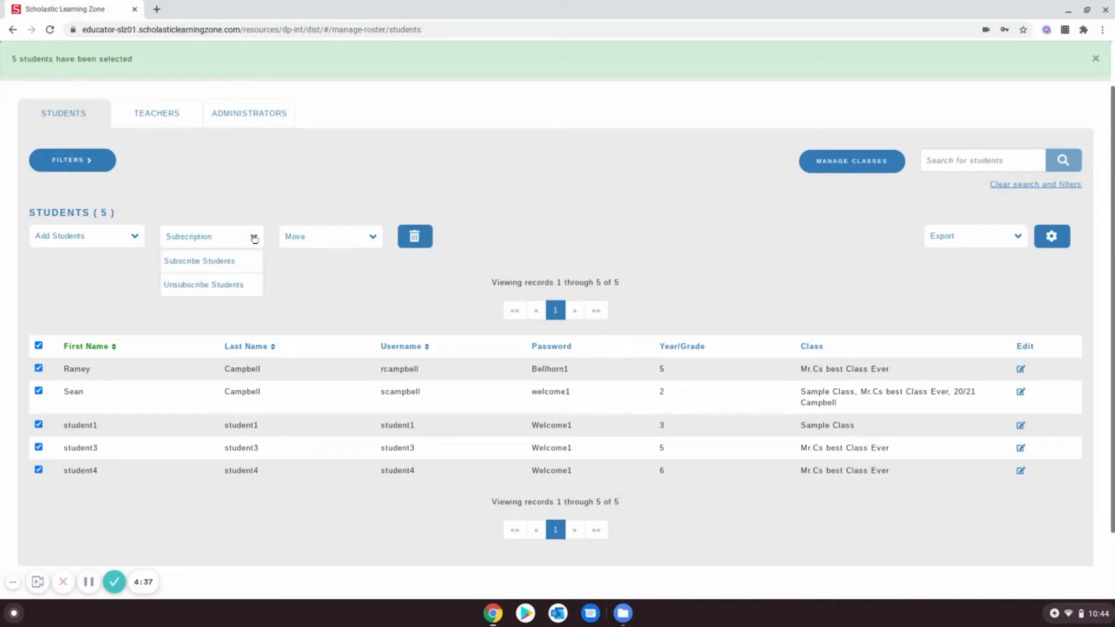
click(226, 264)
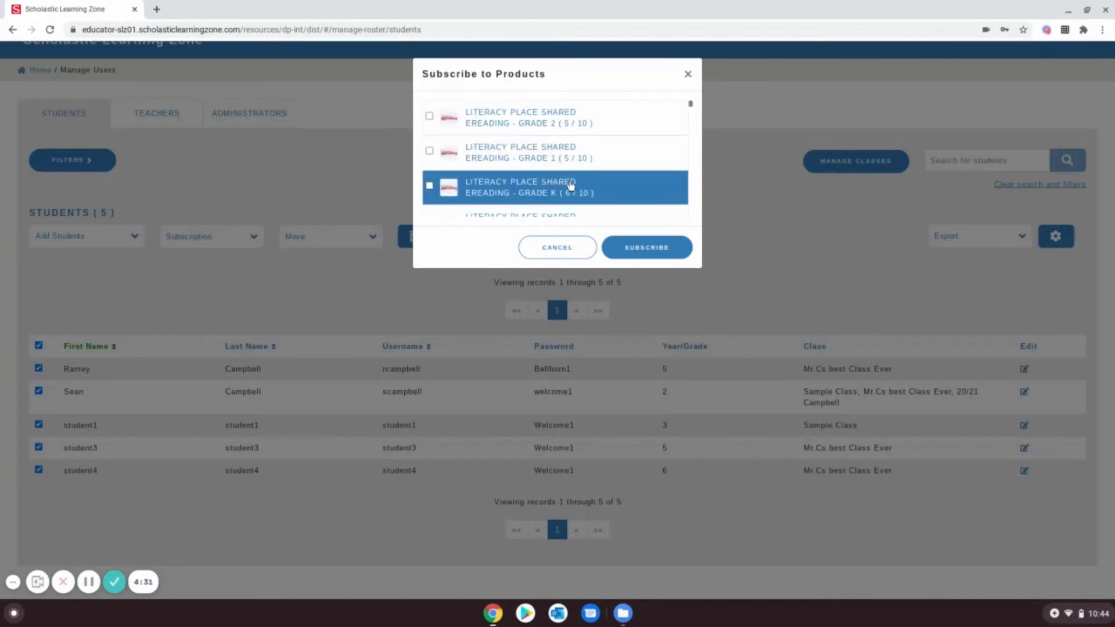
scroll(570, 182, down, 3)
scroll(571, 184, down, 1)
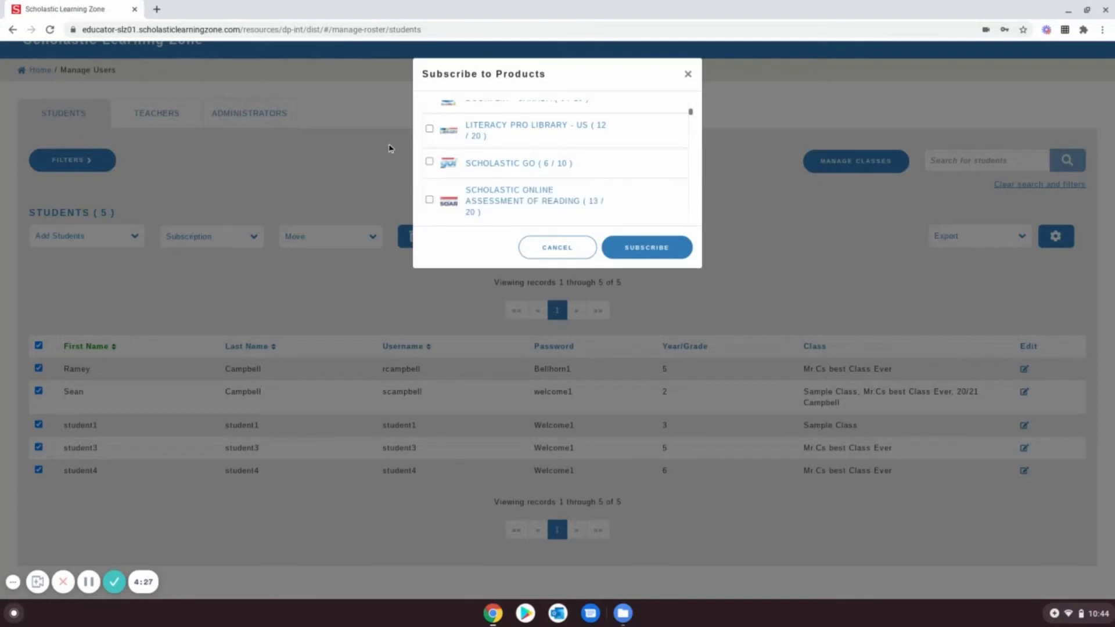
click(429, 128)
click(688, 77)
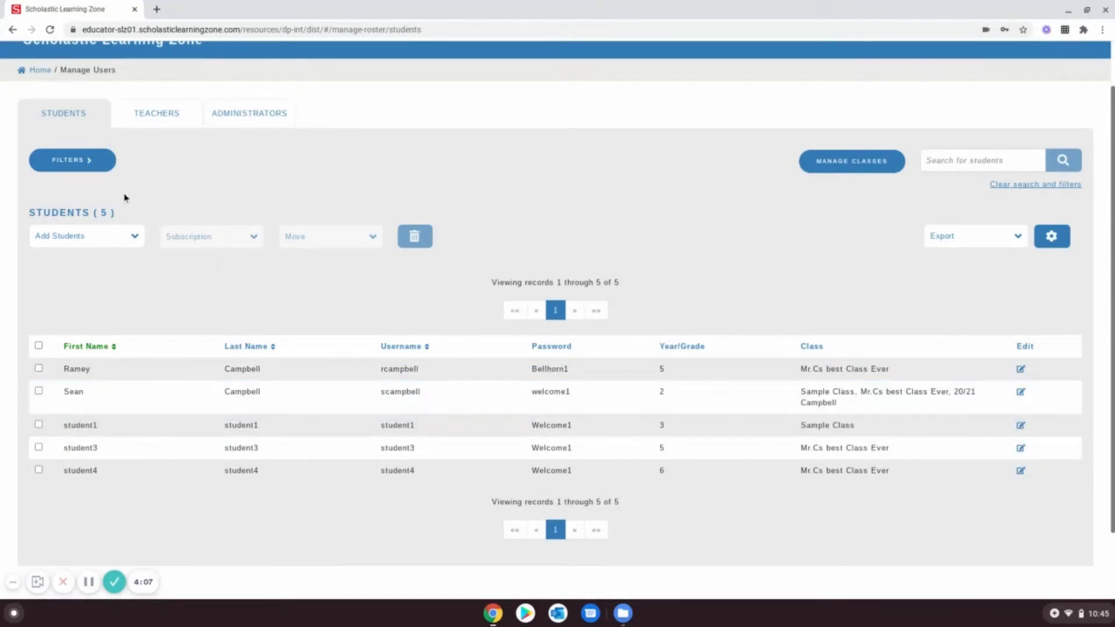
Examine the class, year/grade, subscription and account filters for the student list, and hide the filters again.
click(75, 161)
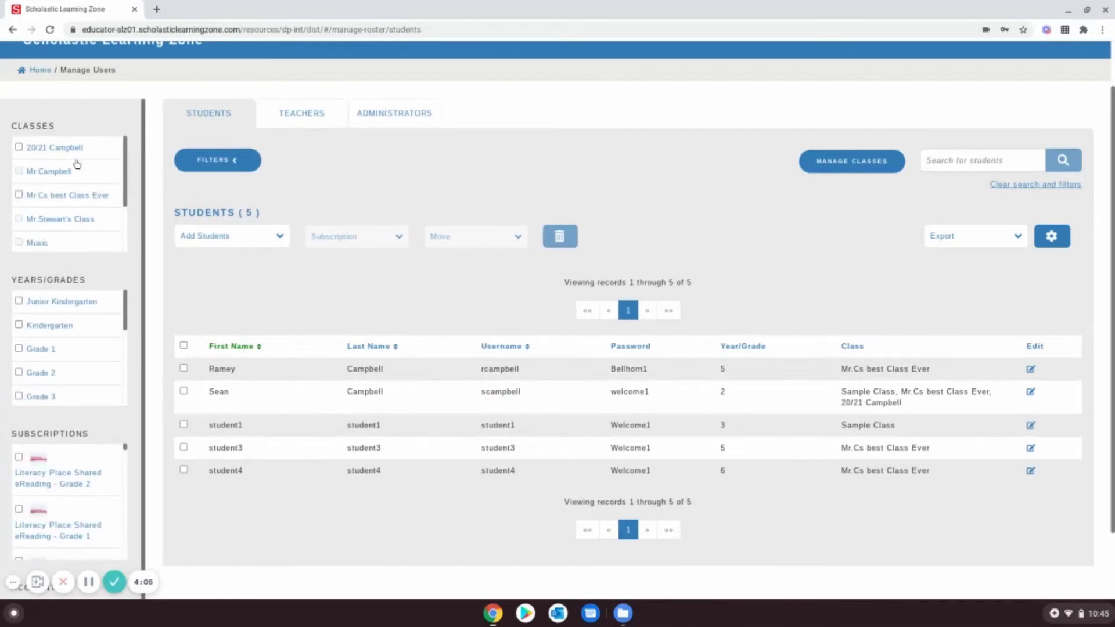
scroll(76, 169, down, 2)
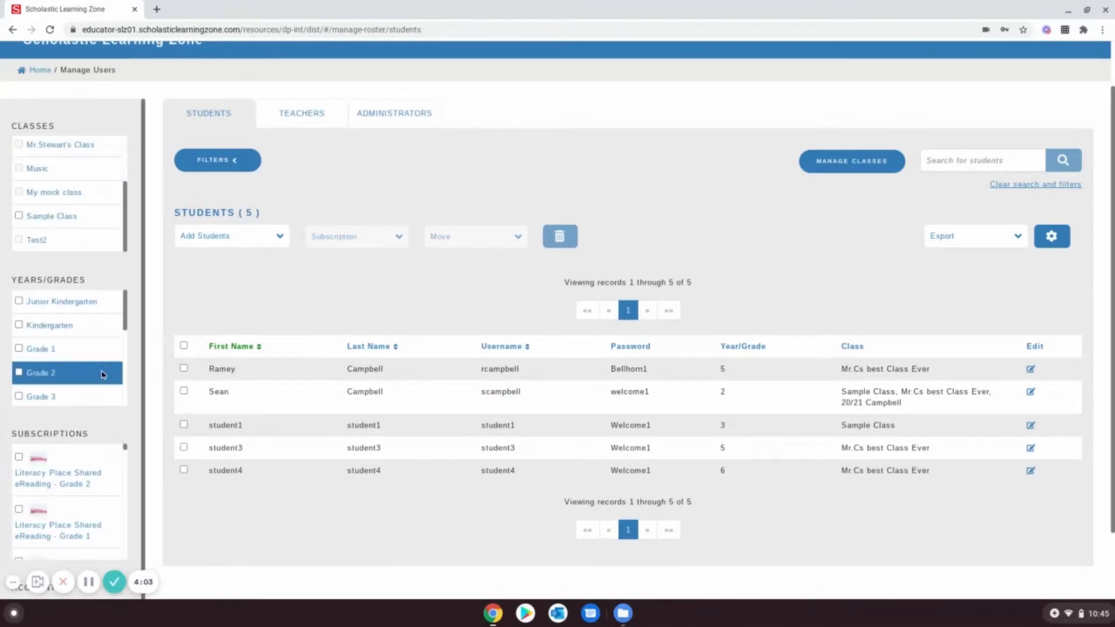
scroll(103, 375, down, 3)
scroll(137, 436, down, 1)
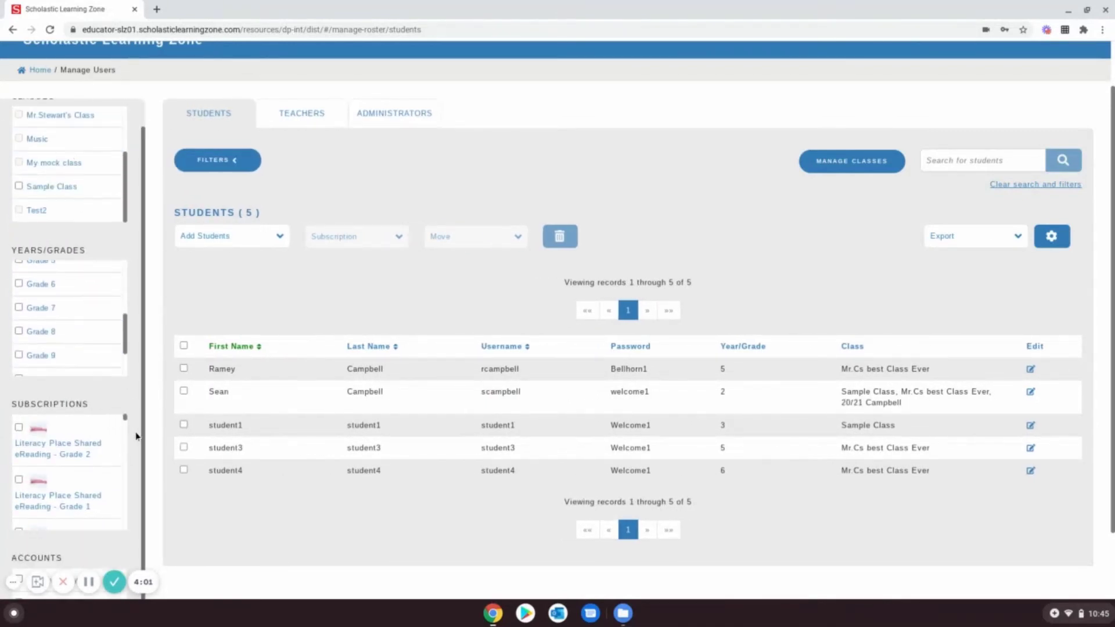
scroll(137, 436, down, 2)
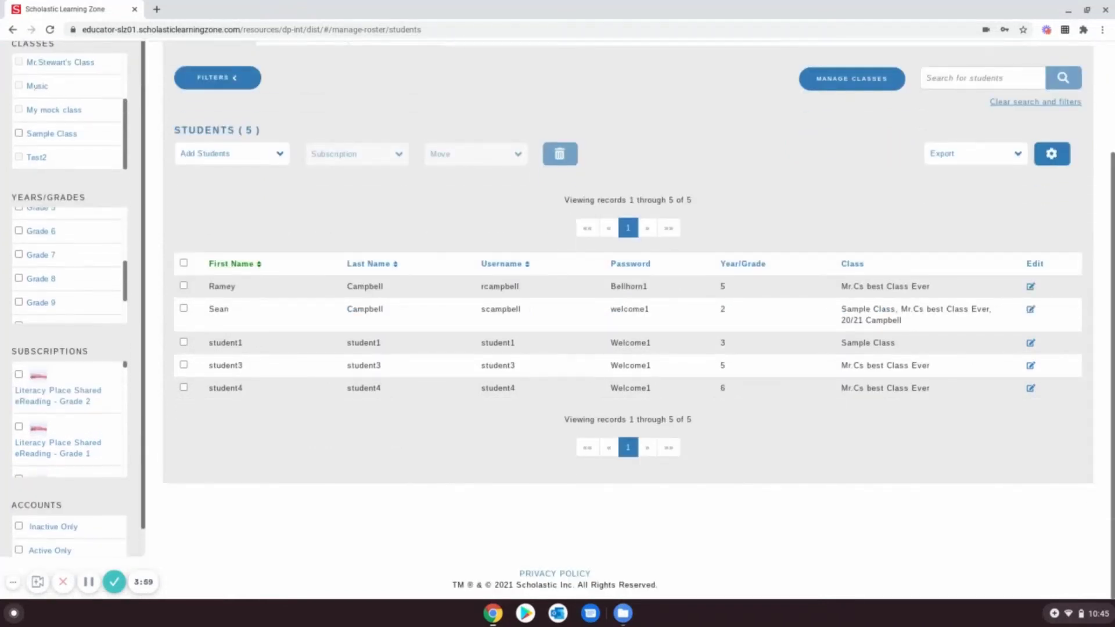
click(185, 264)
click(184, 264)
scroll(358, 208, up, 1)
scroll(359, 207, up, 2)
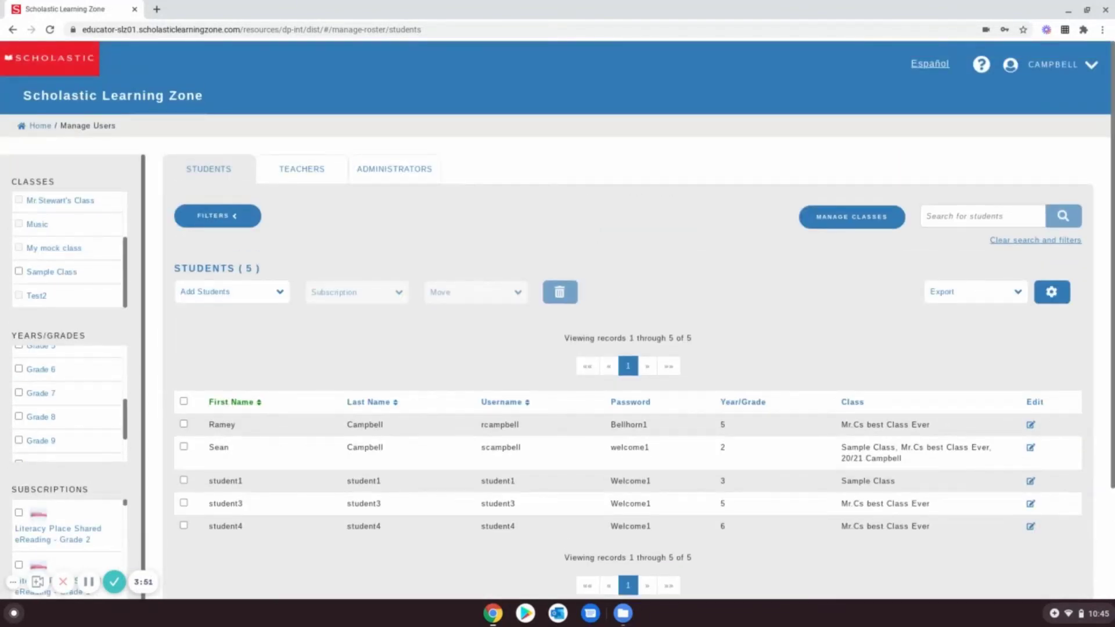
click(208, 224)
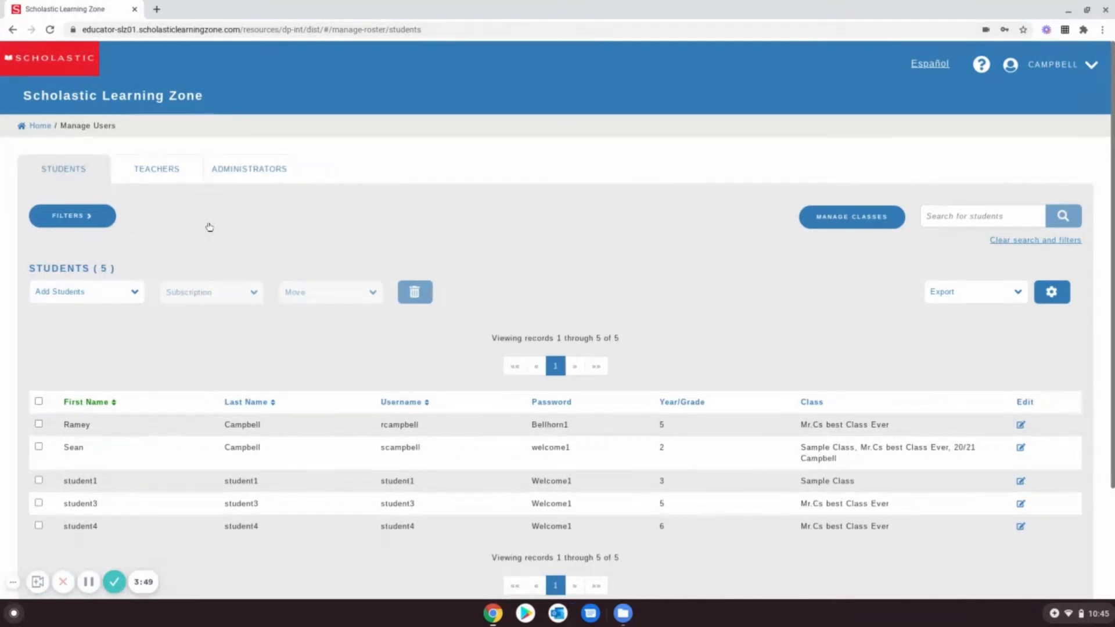
Open the teacher list, review the CSV format and instructions for importing teachers, and return to the list.
click(160, 181)
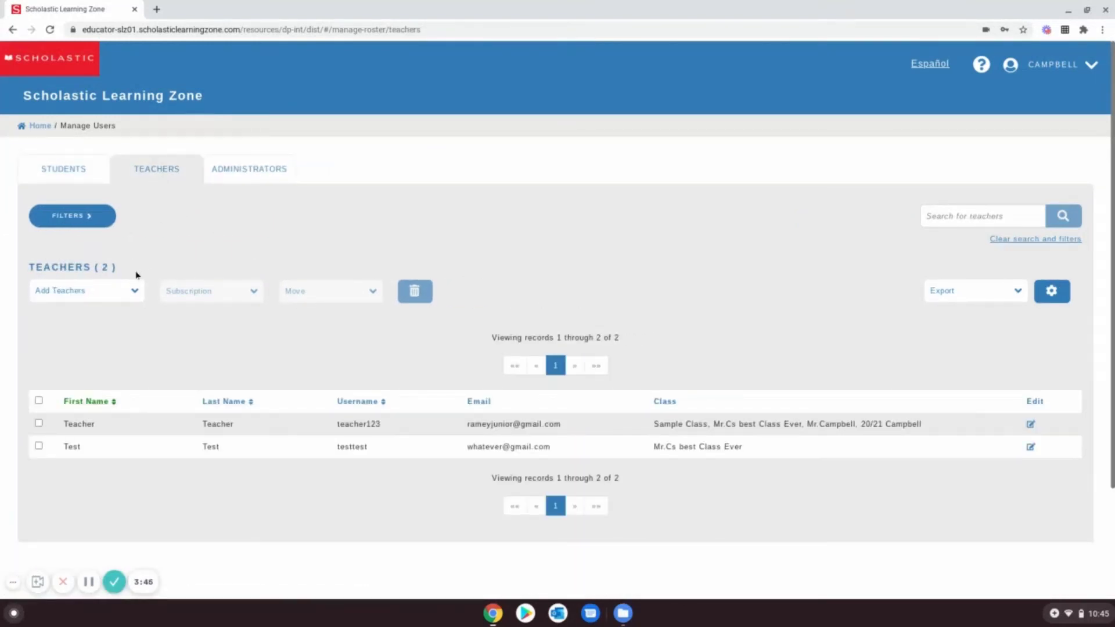
click(135, 295)
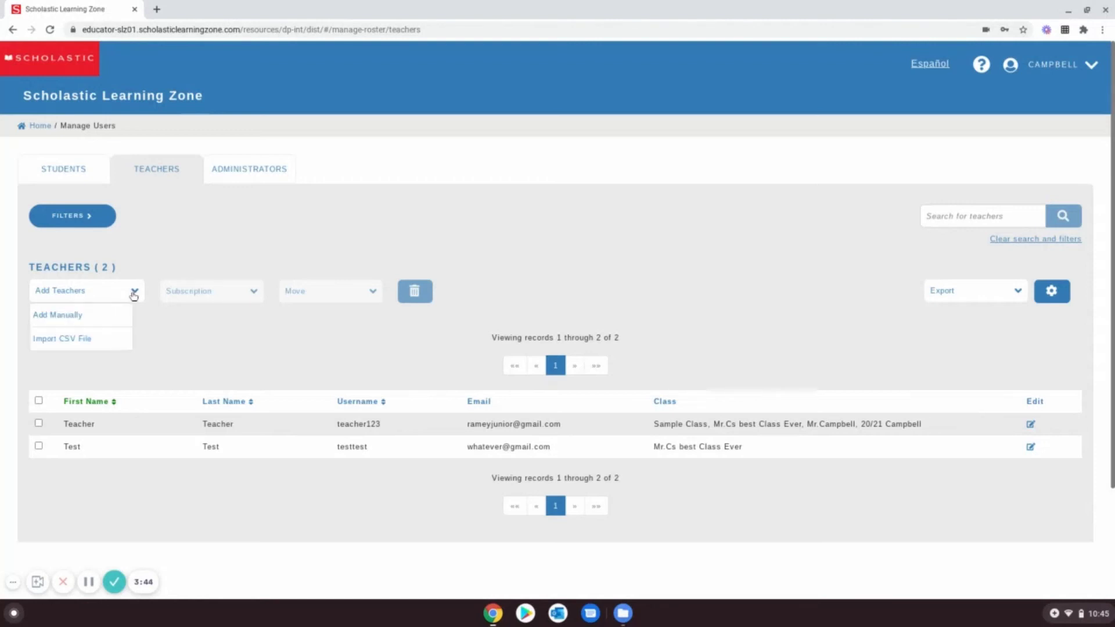
click(85, 339)
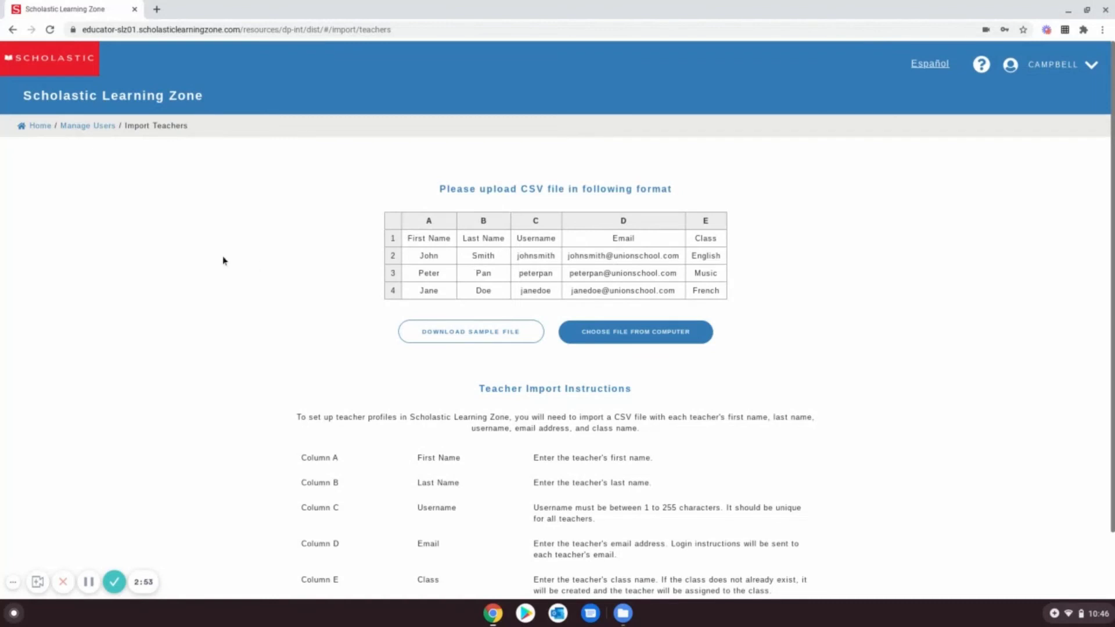
click(95, 127)
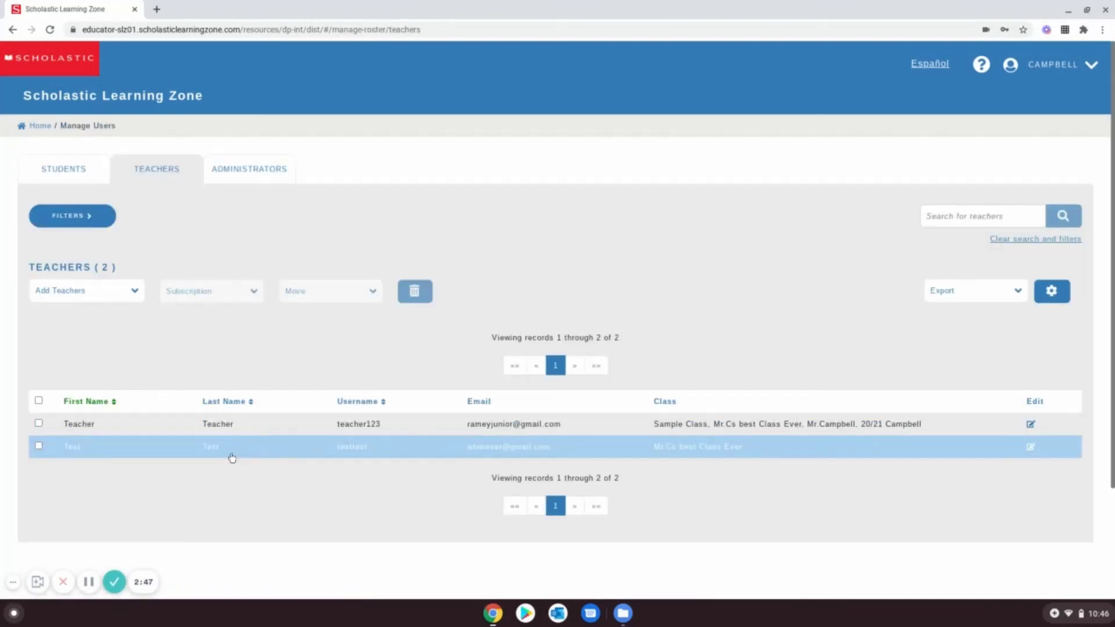
Select all teachers and start subscribing them to Literacy Pro Library - US, closing the product selection without subscribing.
click(39, 401)
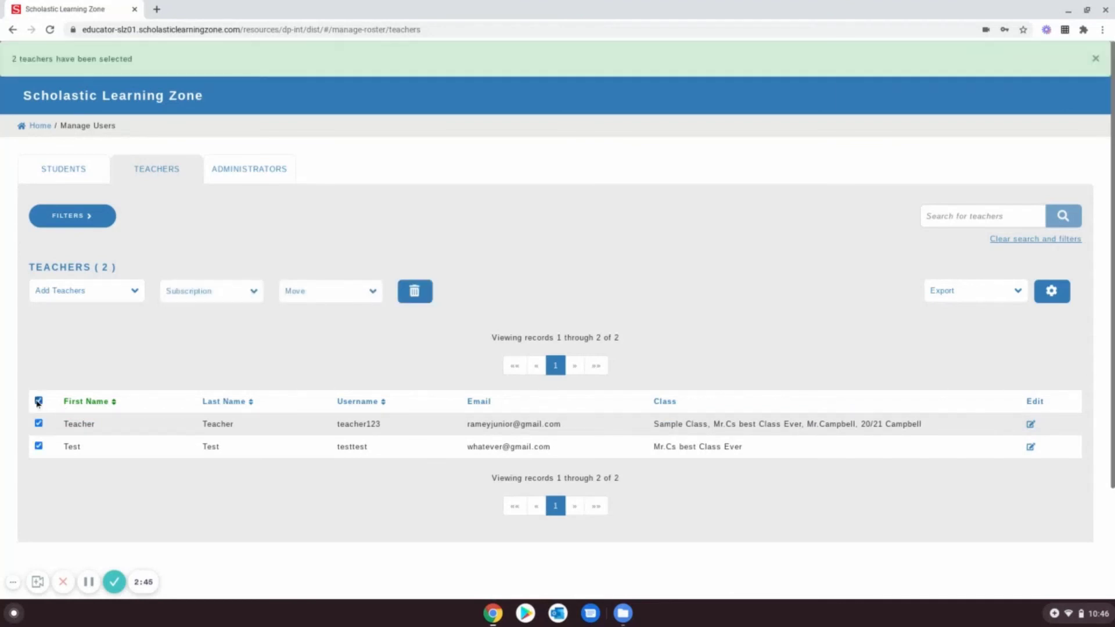
click(254, 294)
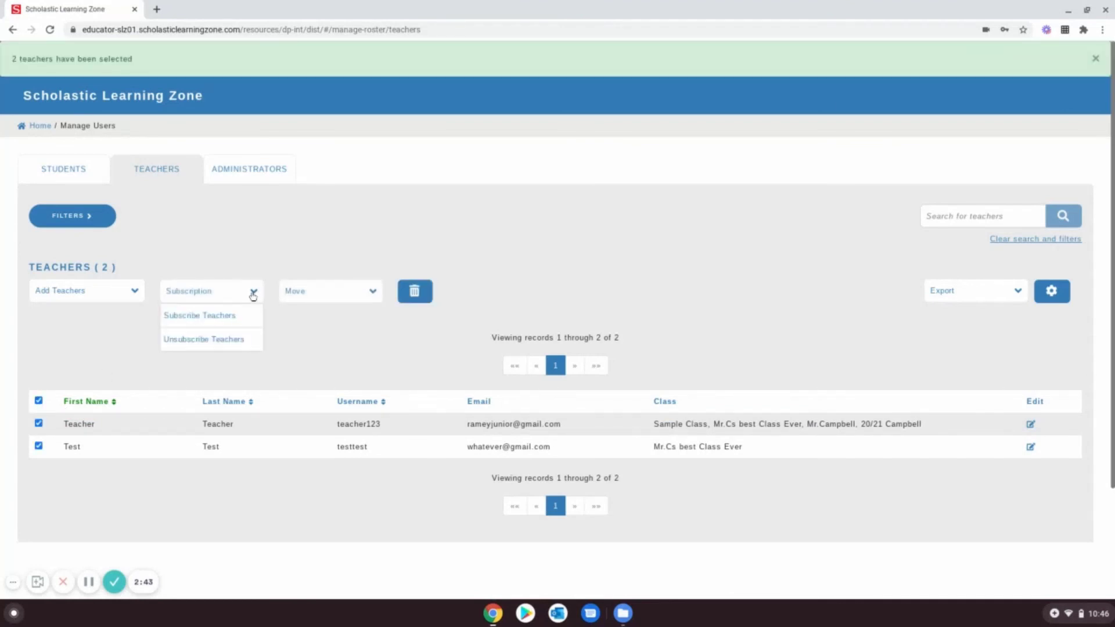
click(231, 316)
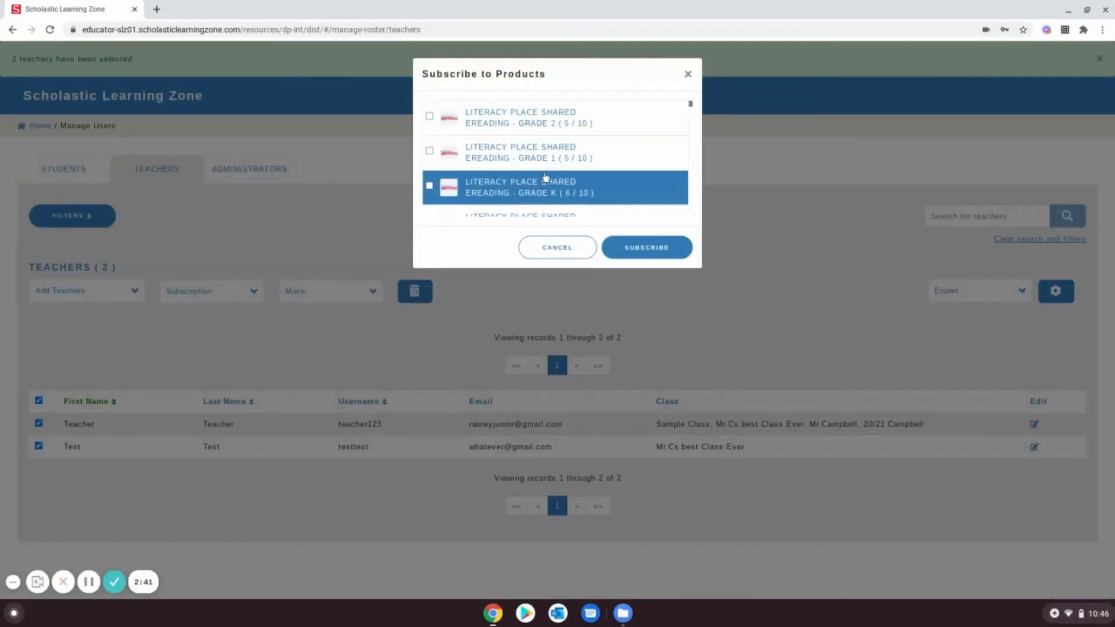
scroll(546, 177, down, 5)
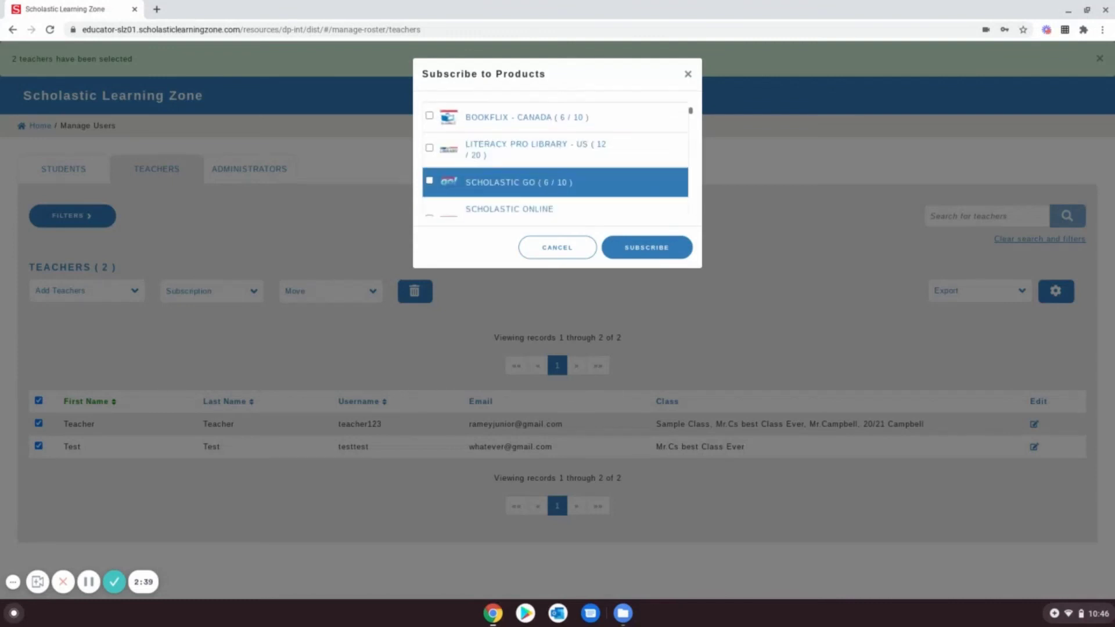
click(429, 148)
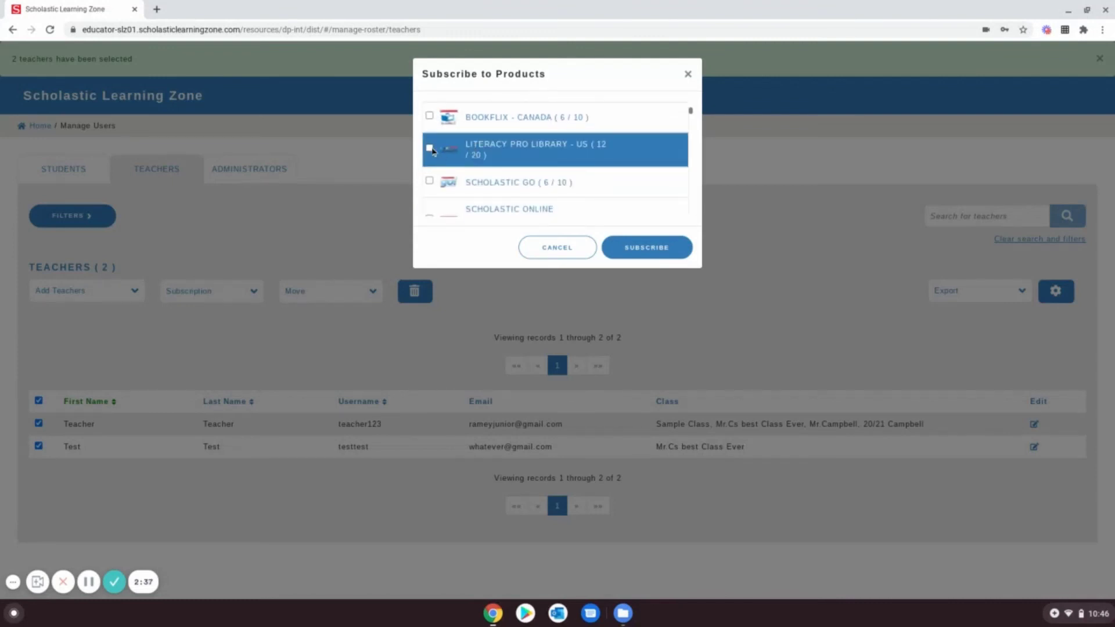
click(688, 75)
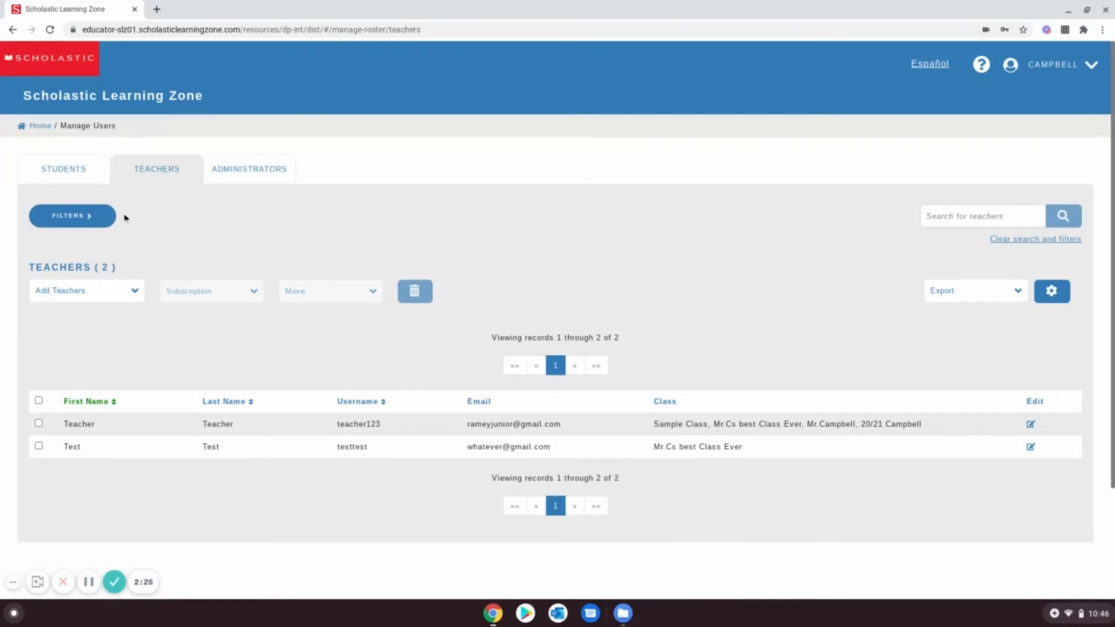
Open the form for adding a teacher manually, examine its personal, class and subscription fields, and return to the teacher list without adding anyone.
click(134, 298)
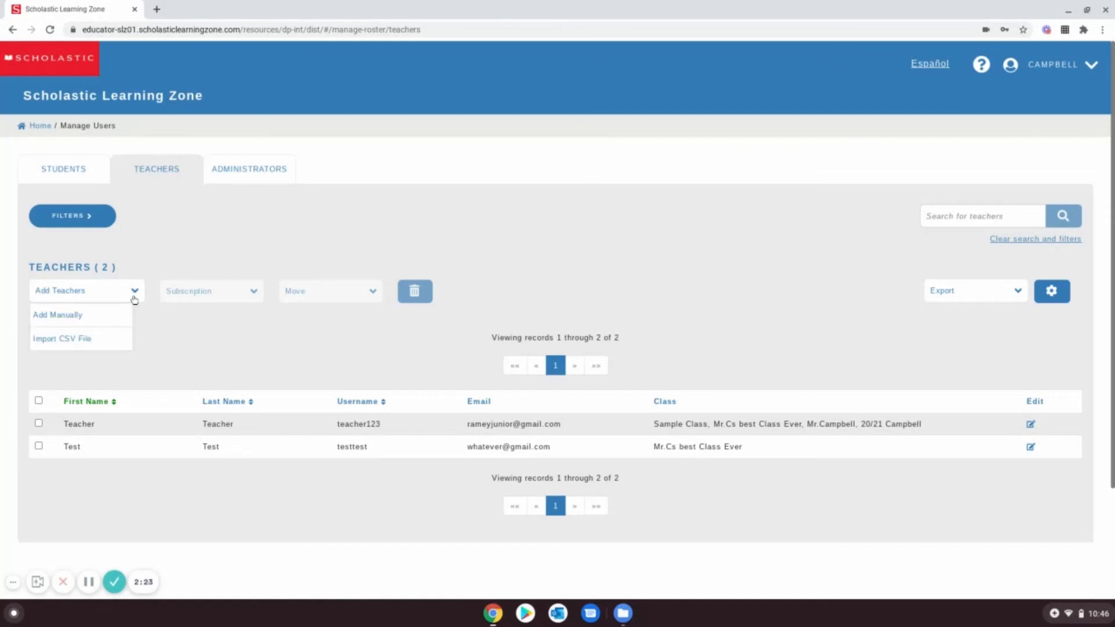
click(80, 319)
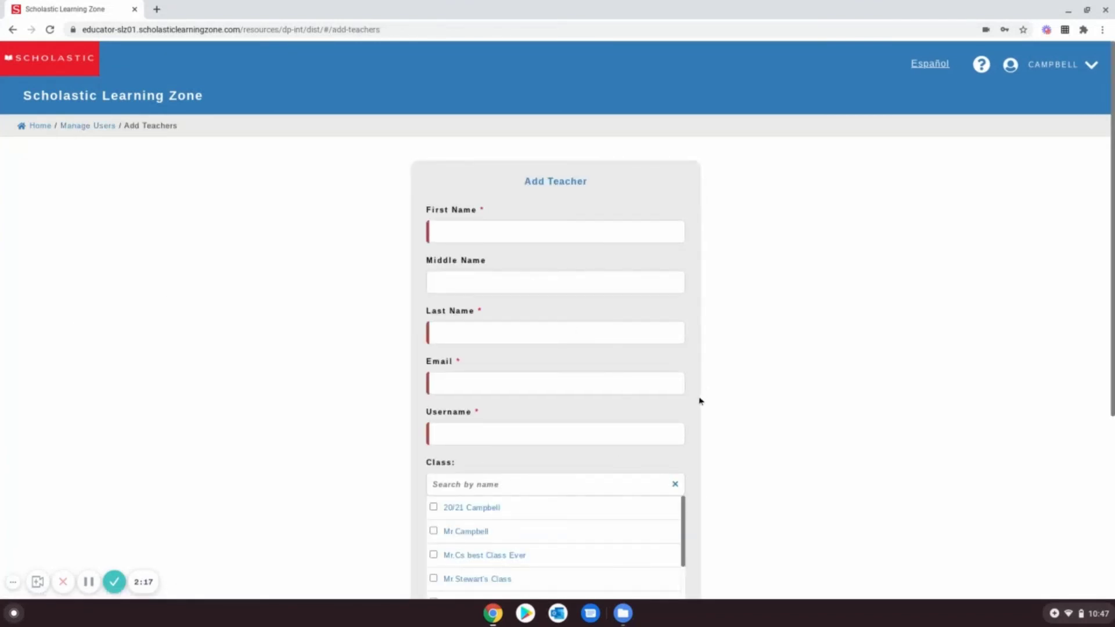
scroll(701, 398, down, 4)
scroll(700, 402, down, 1)
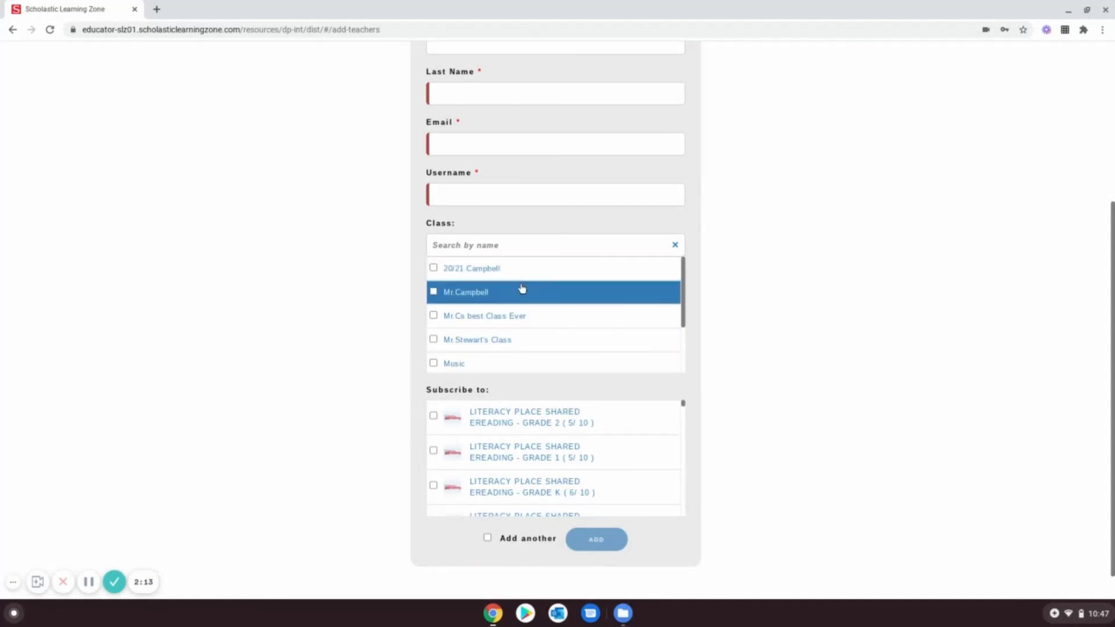
scroll(520, 288, up, 4)
scroll(522, 289, down, 5)
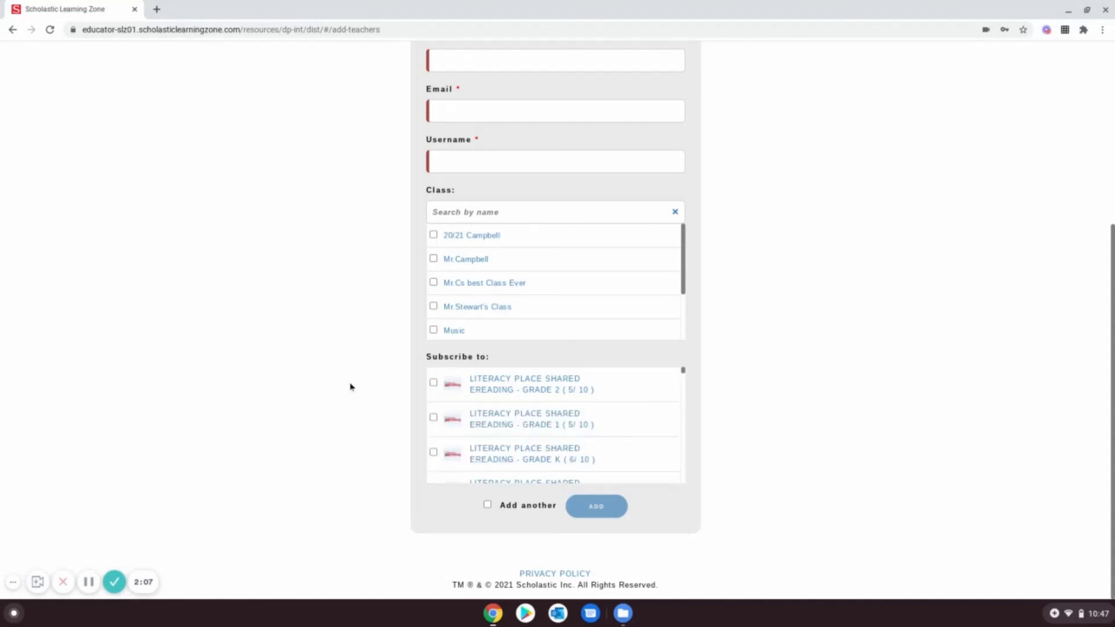
scroll(350, 387, up, 5)
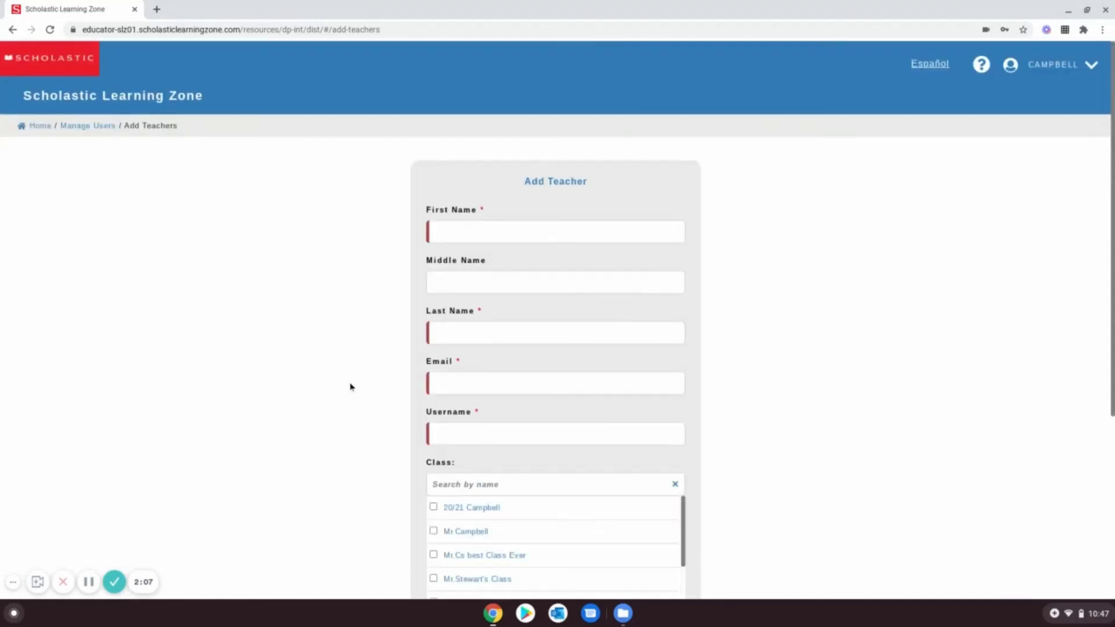
click(91, 127)
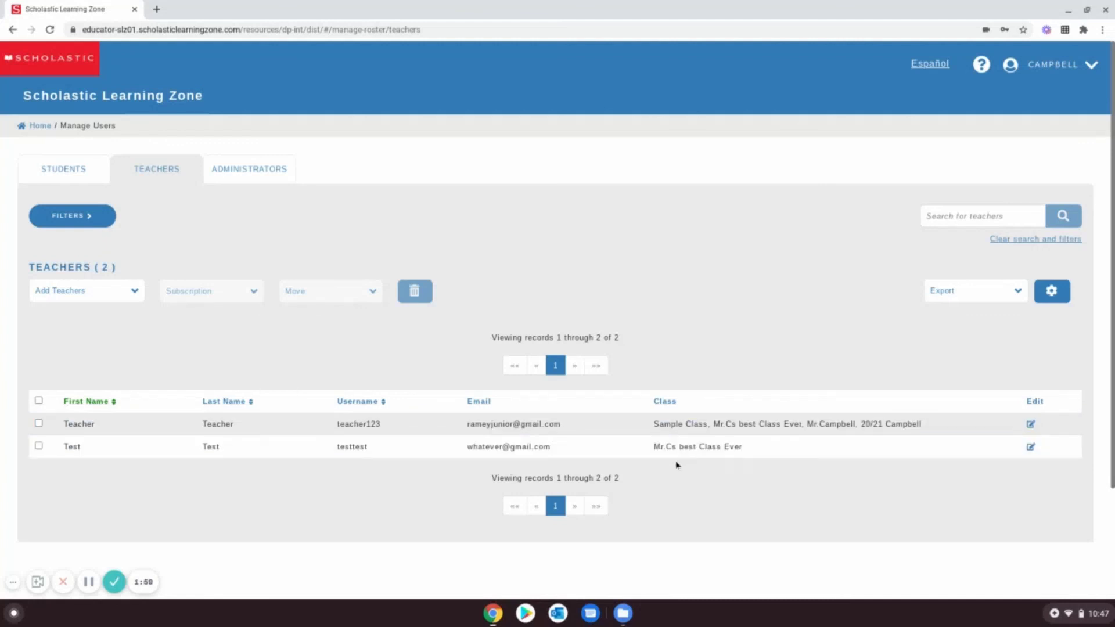
Examine the first listed teacher's account details, administrator option, classes and subscriptions, and return to the teacher list without updating.
click(1031, 427)
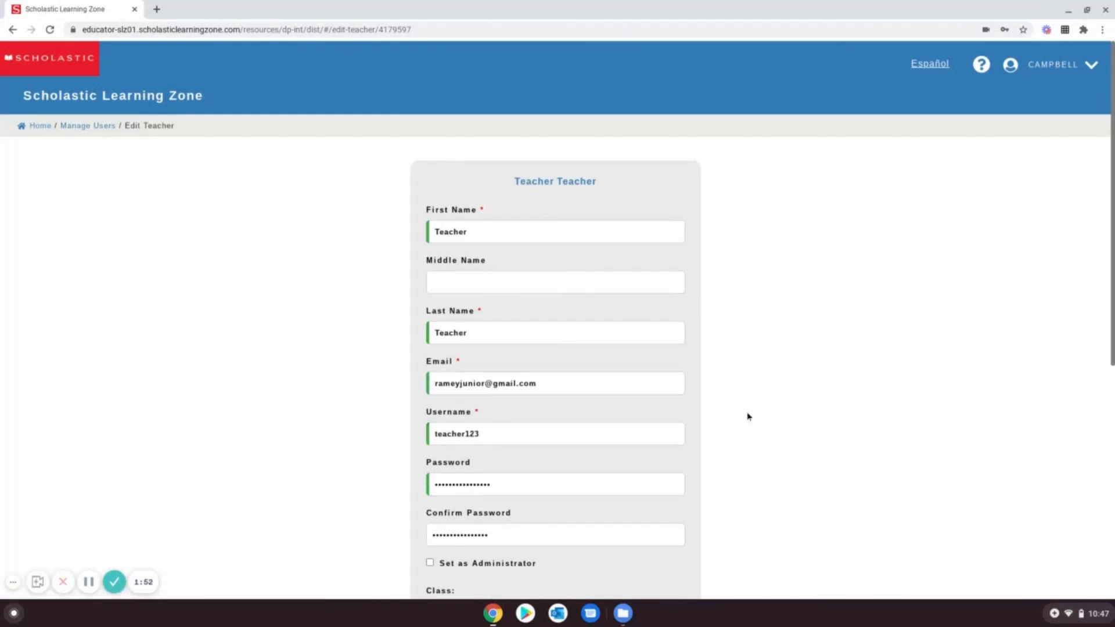
scroll(748, 417, down, 5)
scroll(748, 417, down, 3)
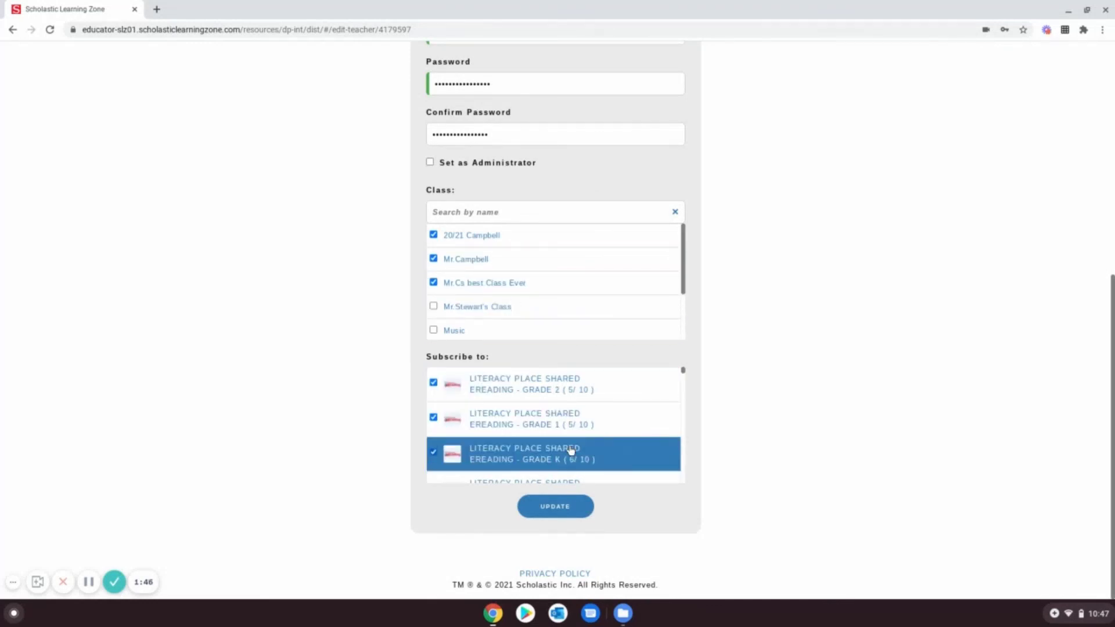
scroll(726, 410, up, 8)
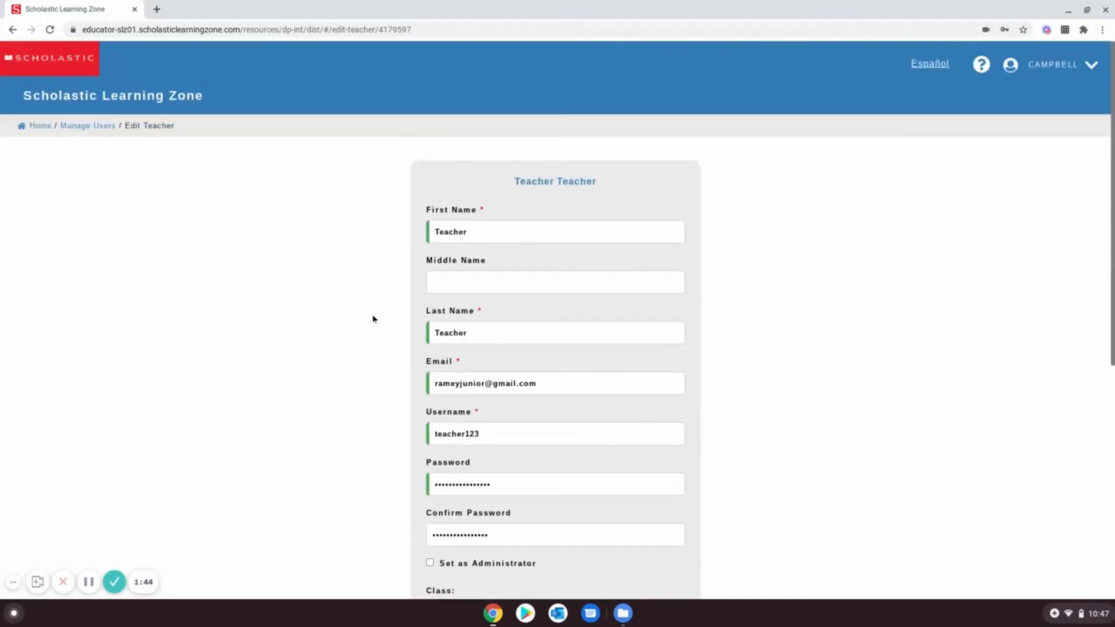
click(101, 129)
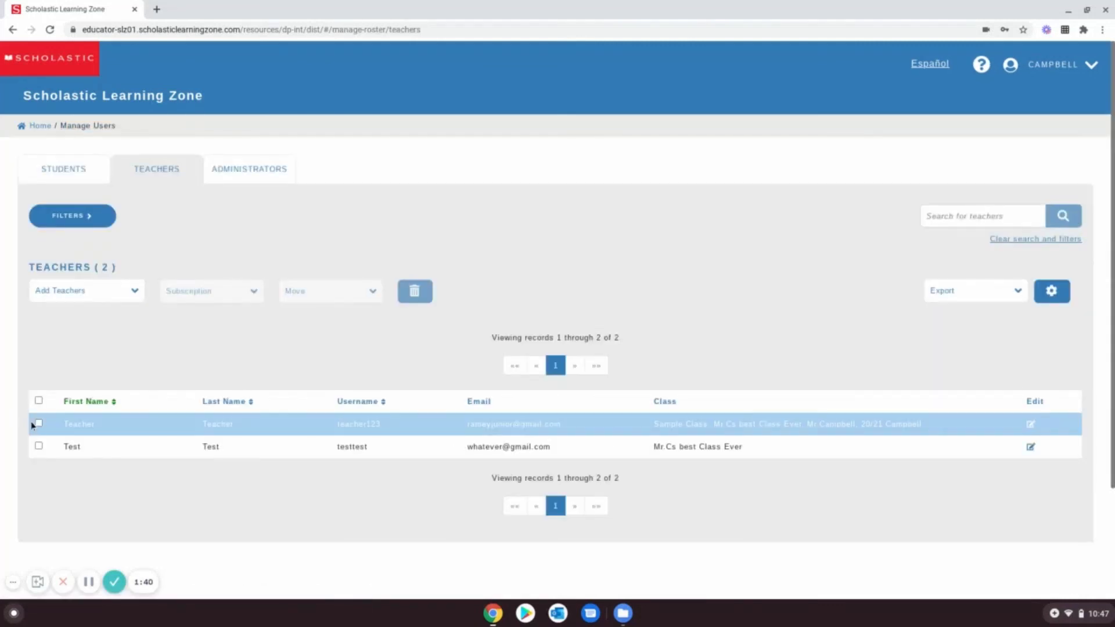
Select the first listed teacher and review the disable and delete options, closing the dialog without choosing one.
click(38, 423)
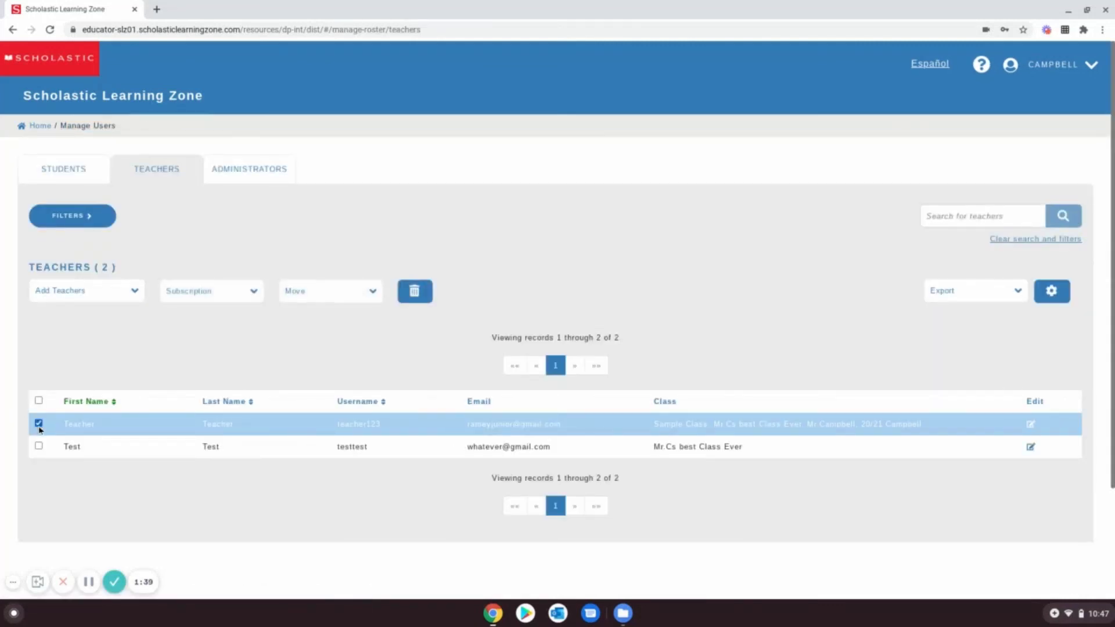
click(416, 298)
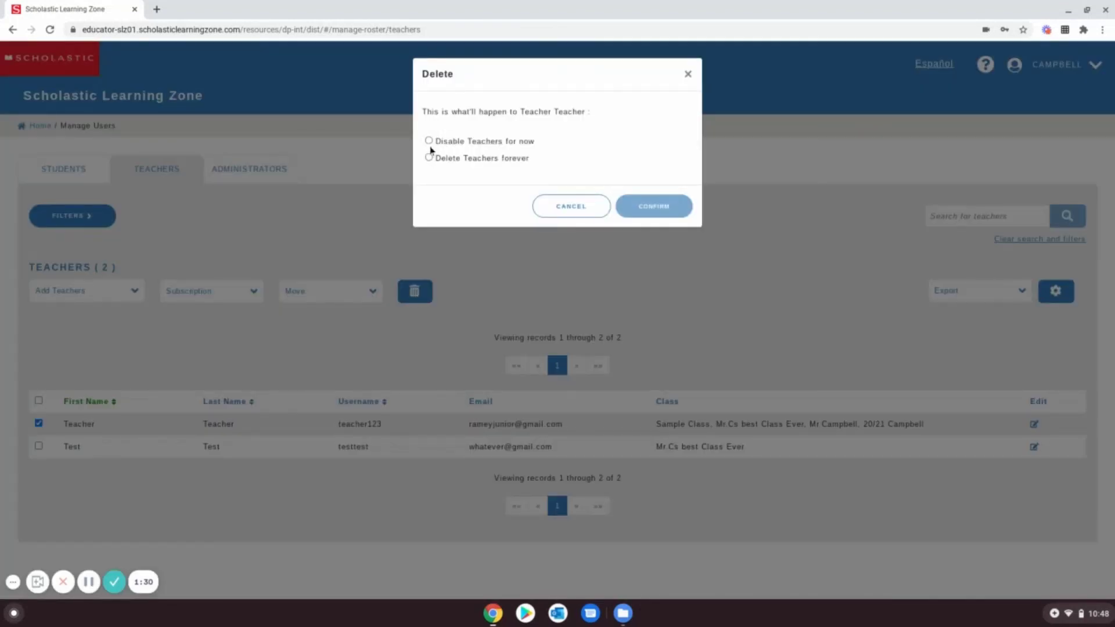
click(688, 75)
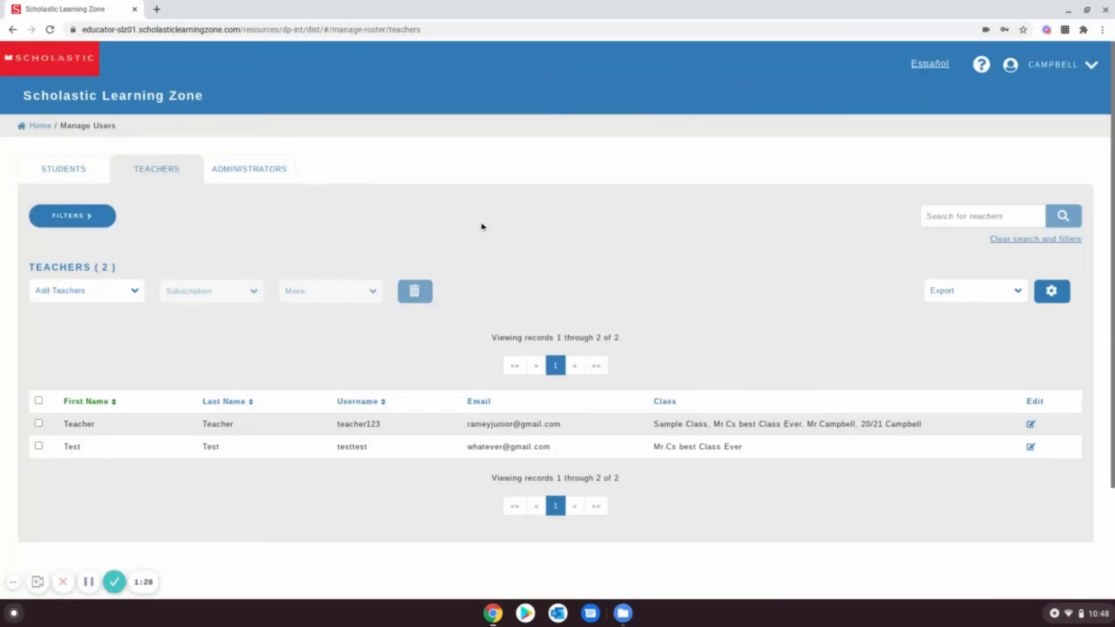